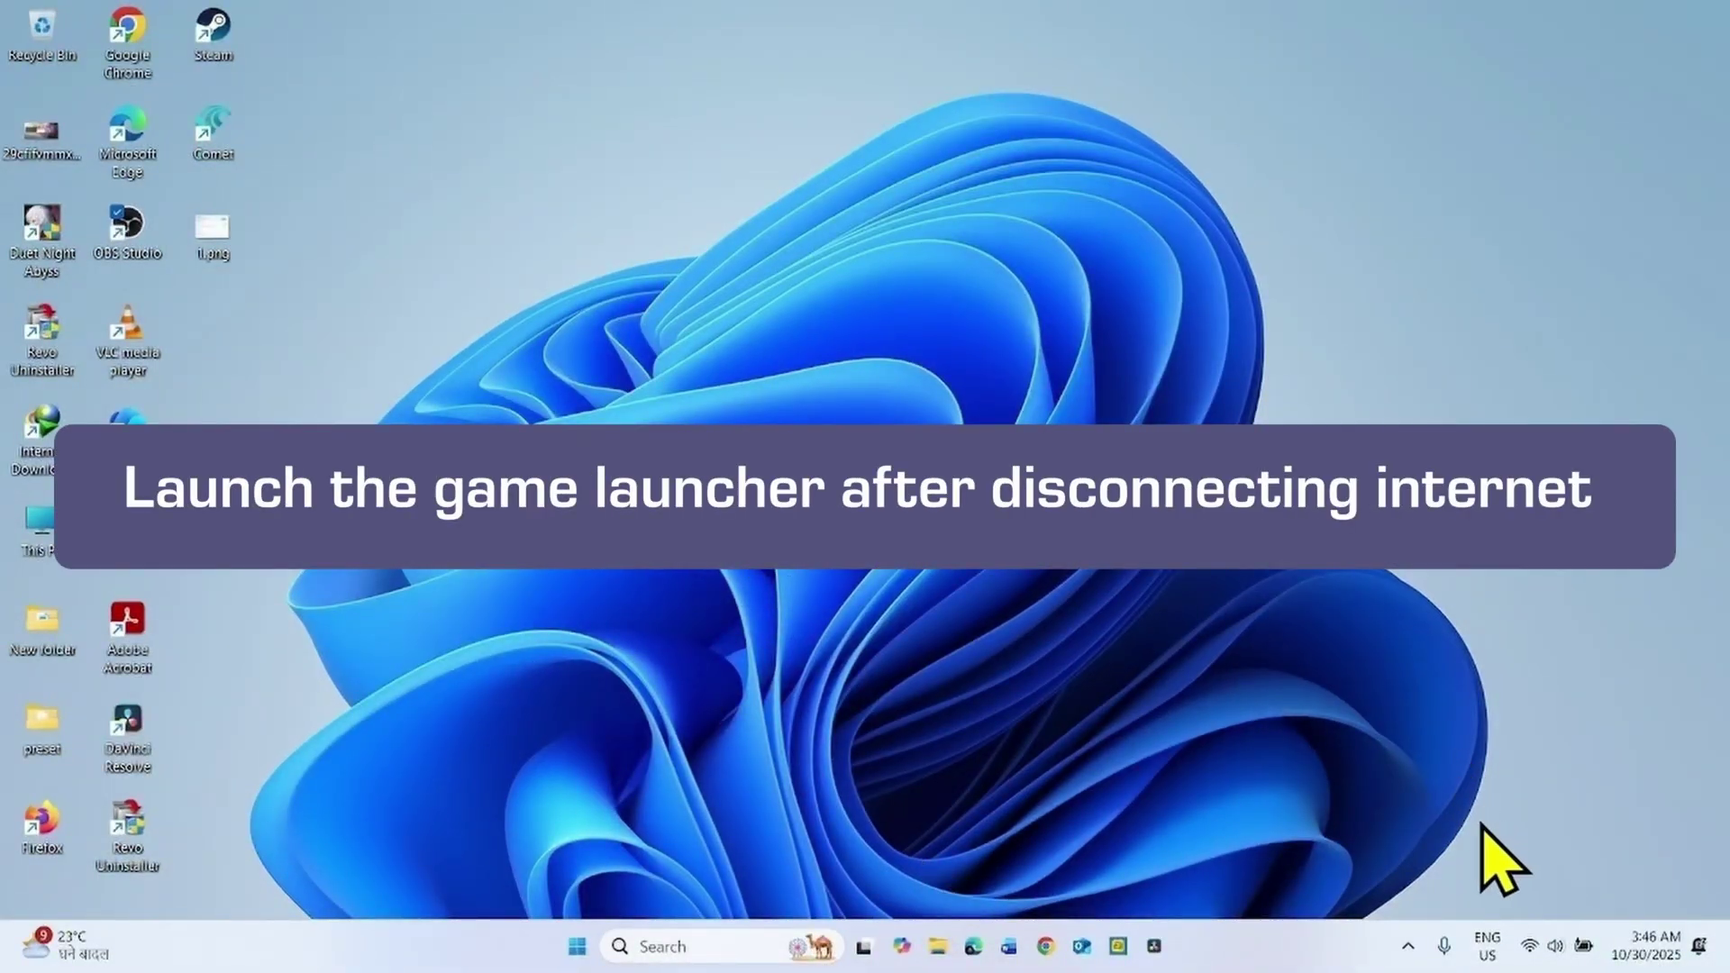
# - Disconnect from the Nk21715g Wi-Fi network and dismiss Quick Settings to the desktop
pyautogui.click(1532, 954)
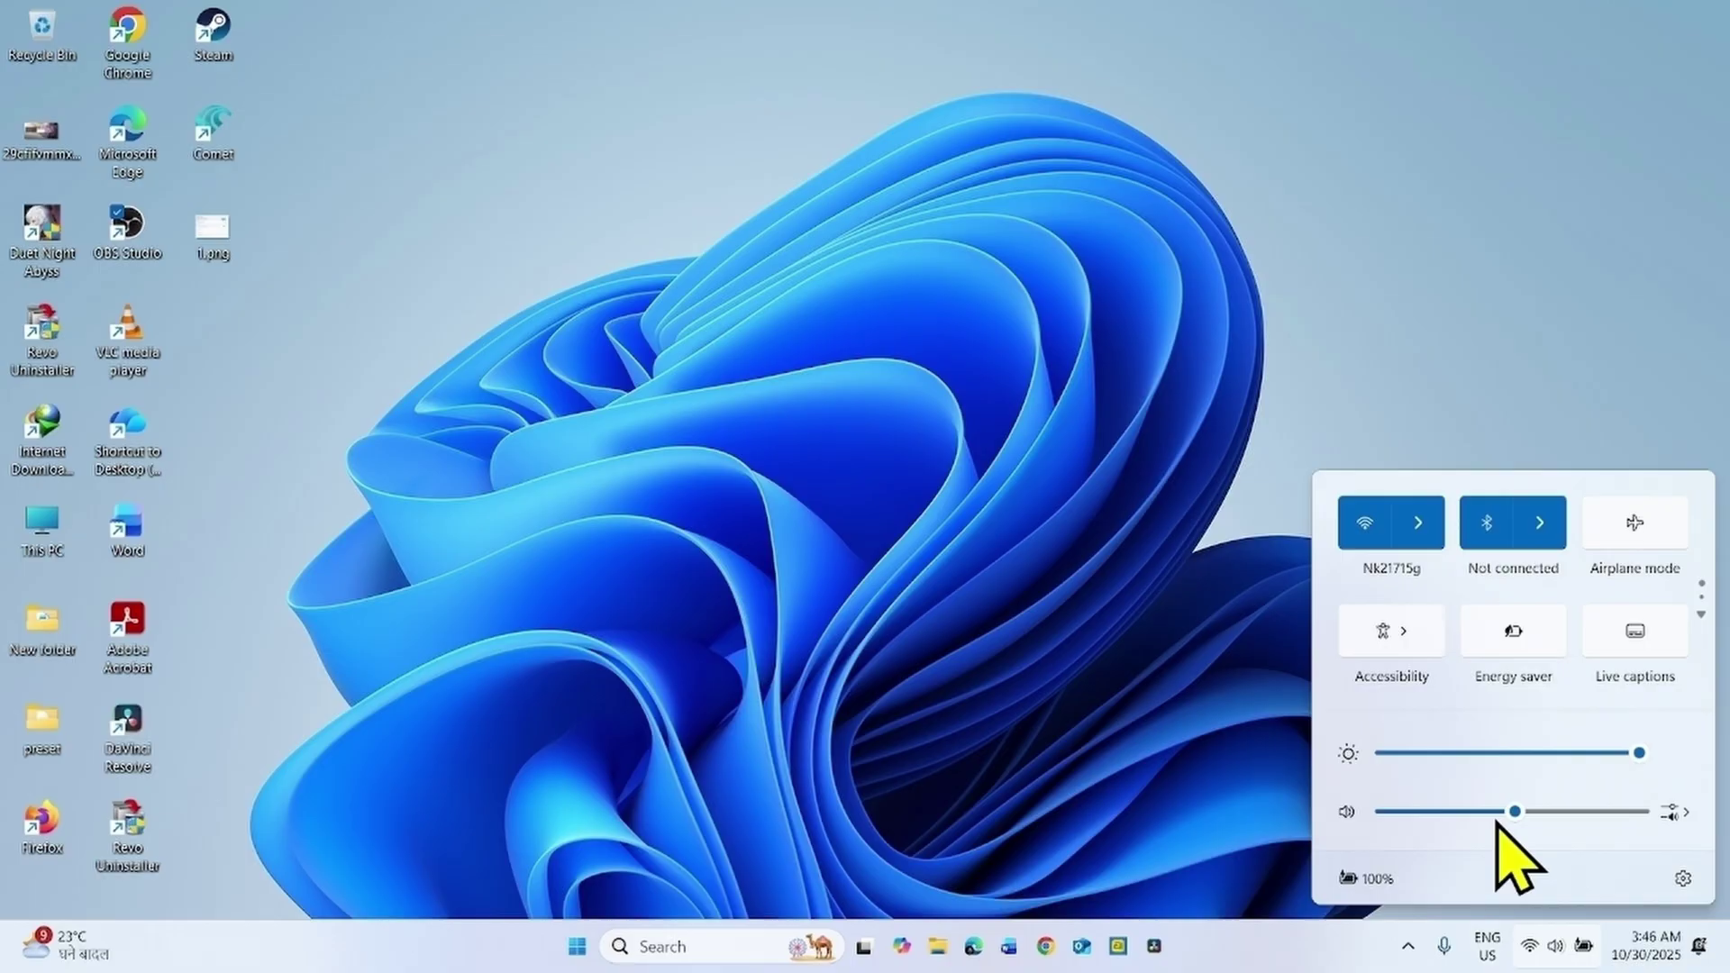
pyautogui.click(1422, 538)
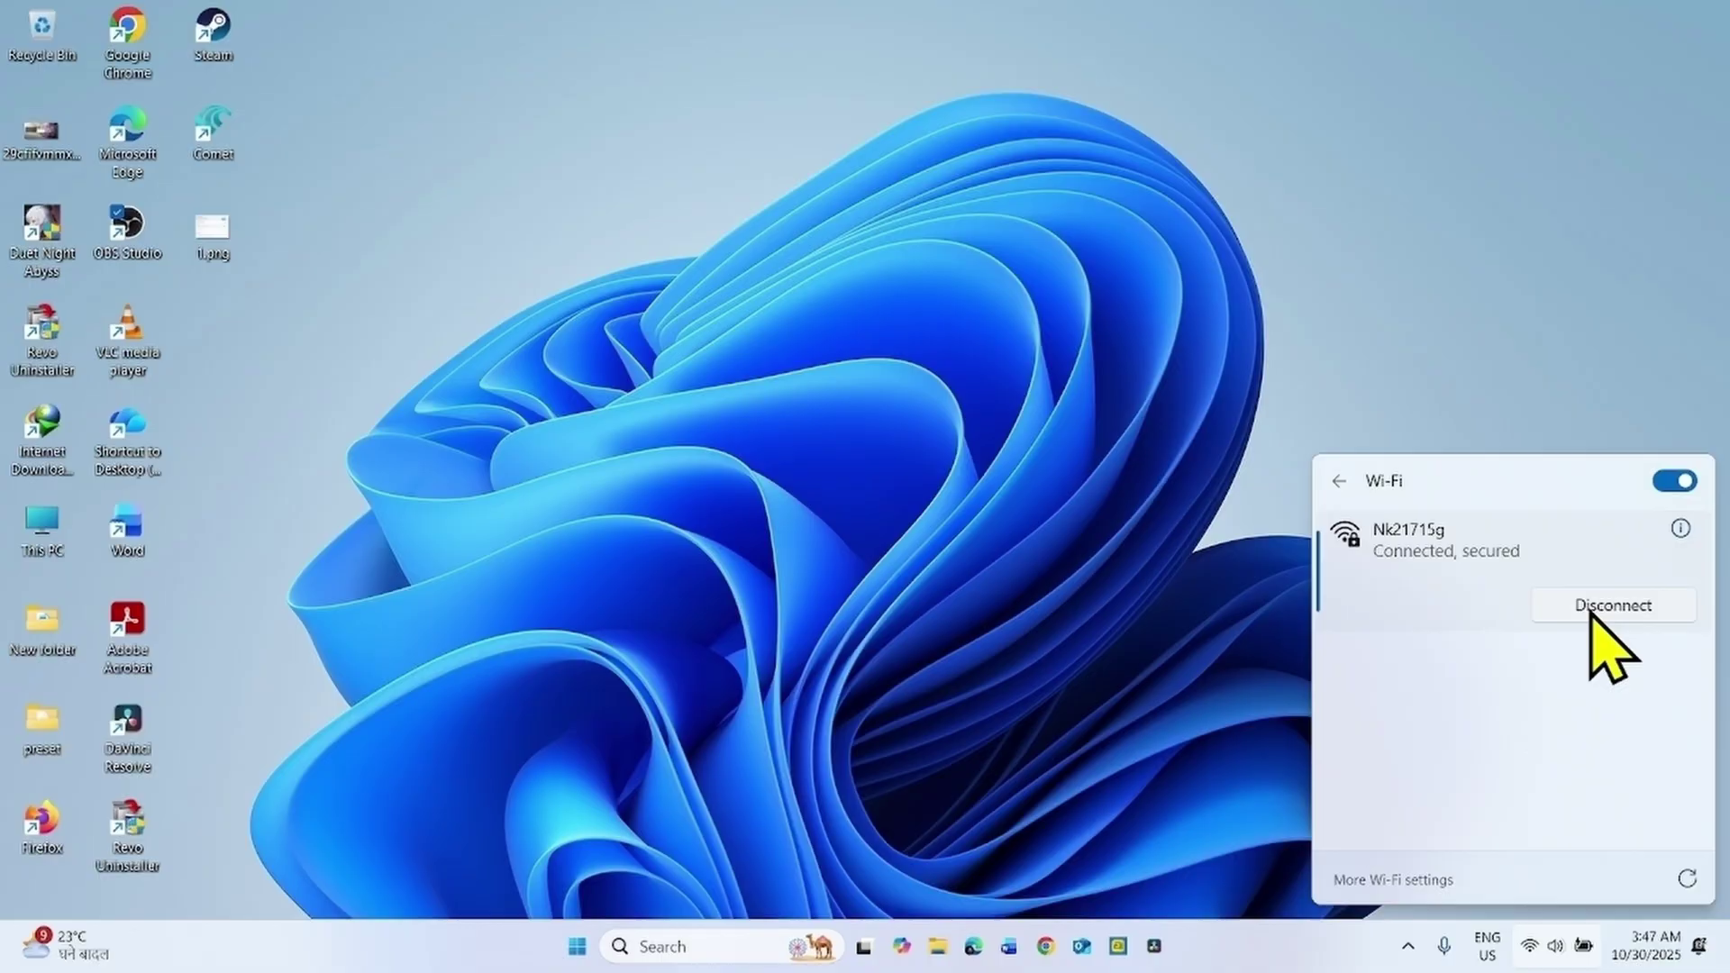
pyautogui.click(1591, 609)
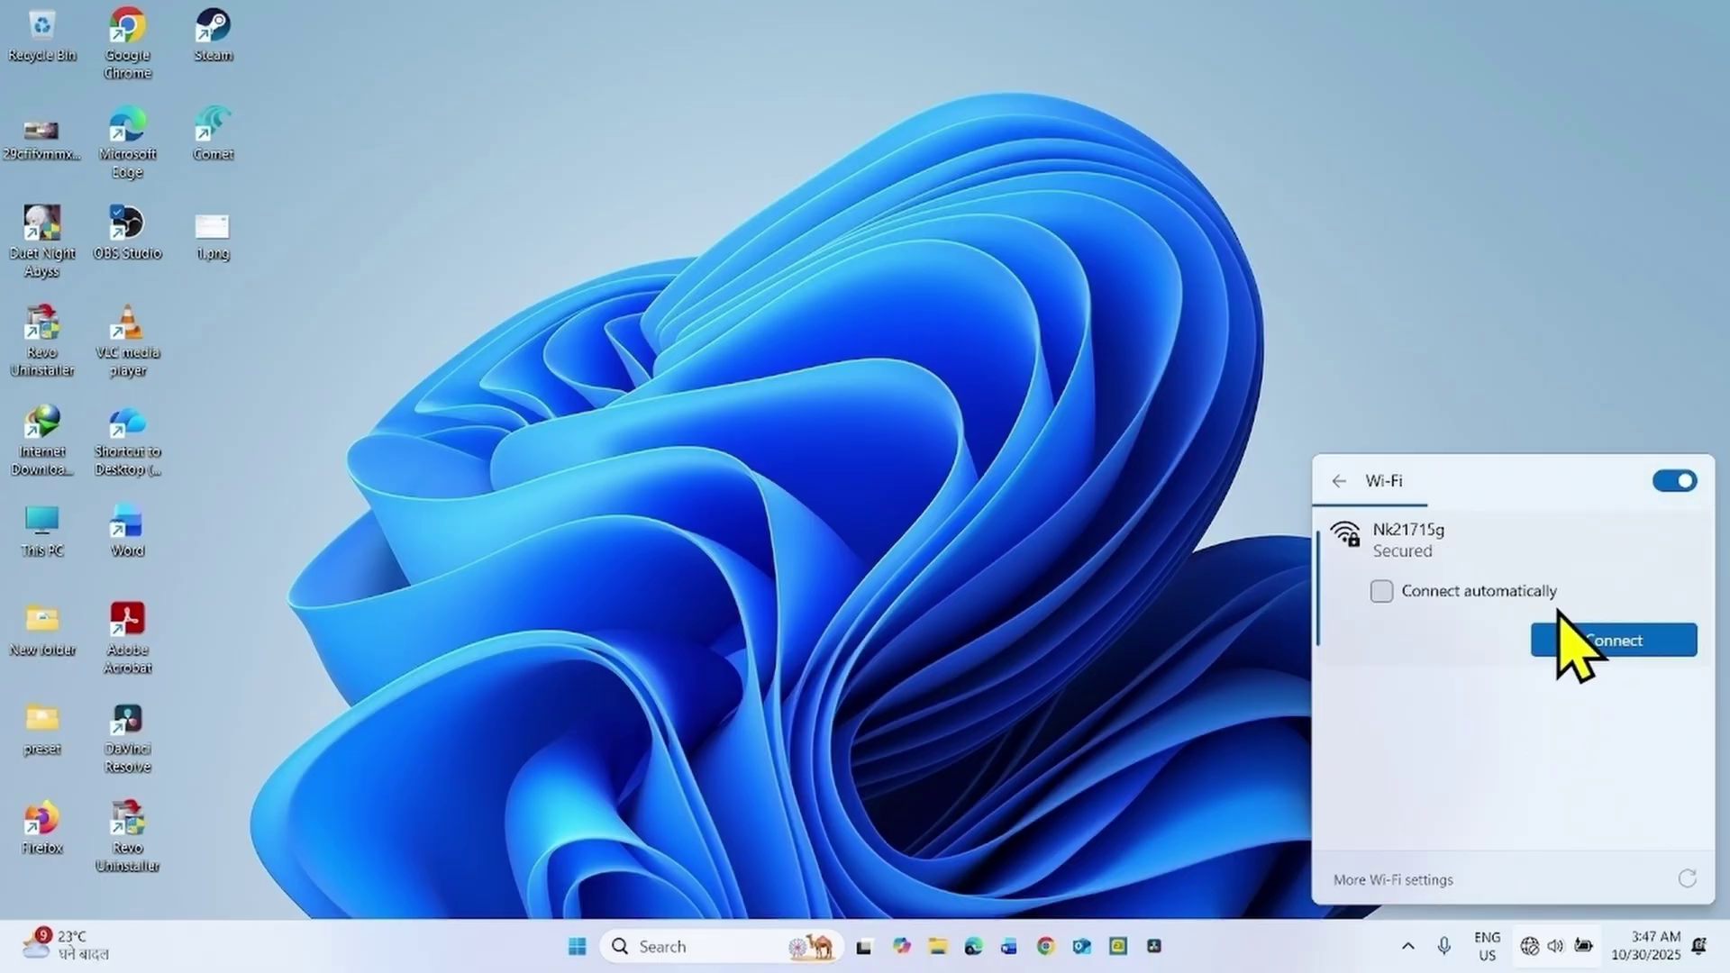
pyautogui.click(975, 673)
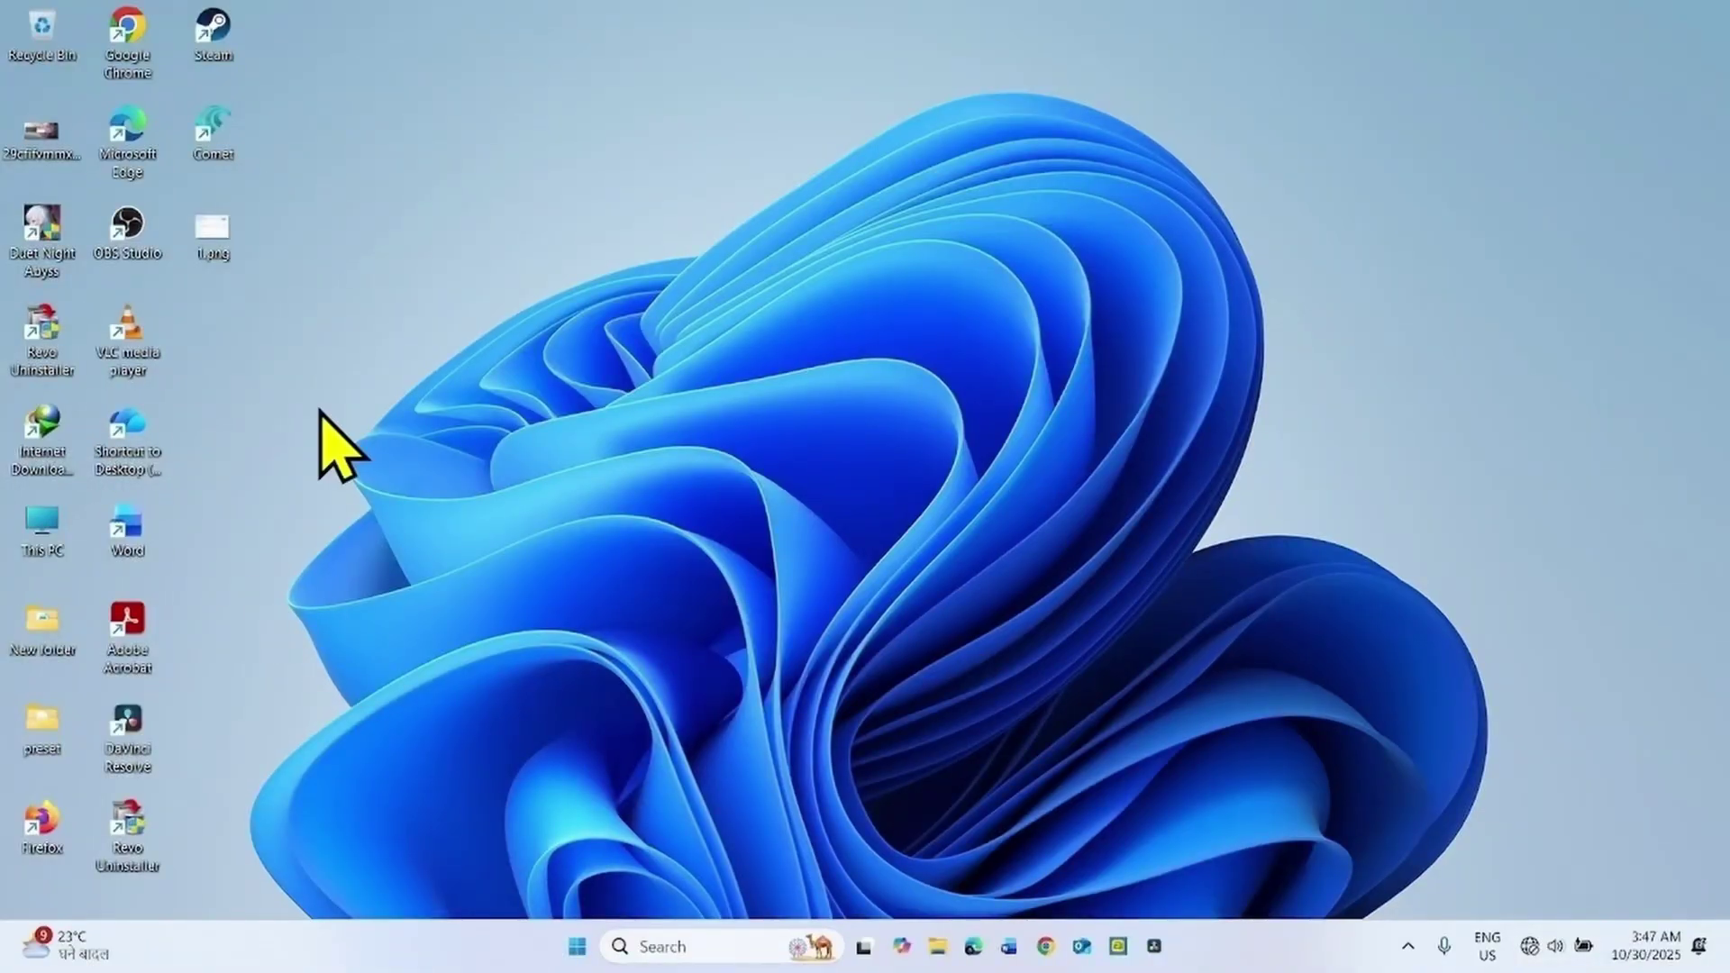
# - Launch Duet Night Abyss from its desktop shortcut while offline
pyautogui.doubleClick(51, 243)
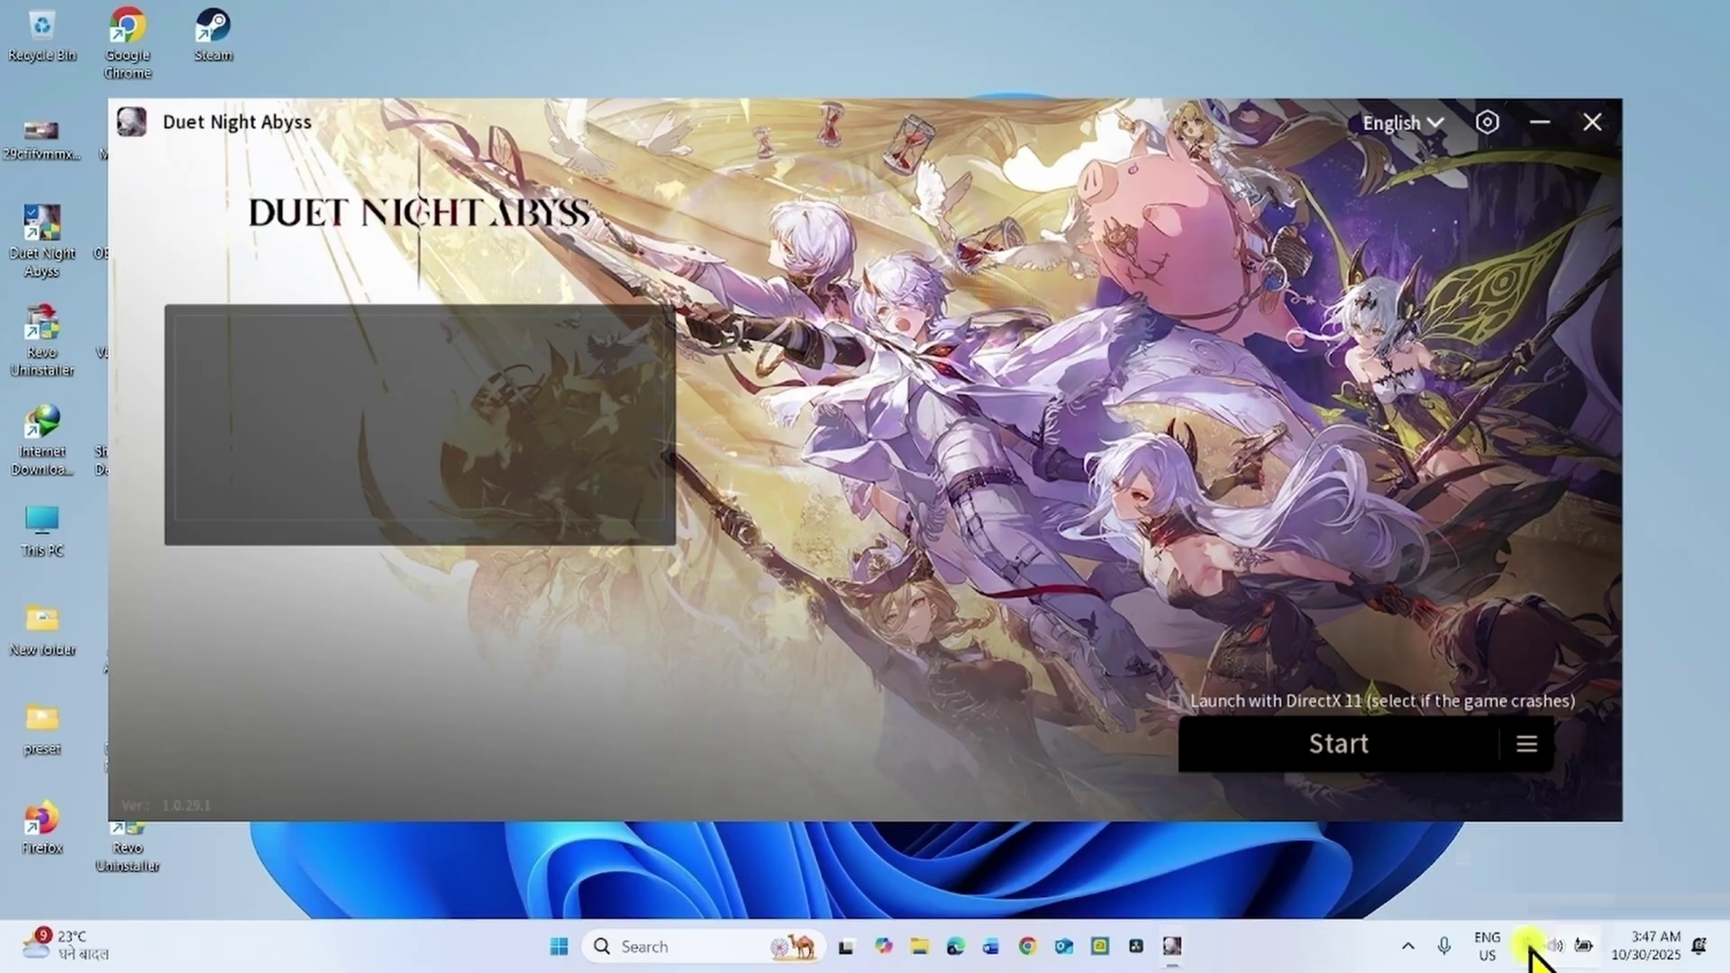
# - Reconnect to the Nk21715g Wi-Fi network from Quick Settings
pyautogui.click(1532, 946)
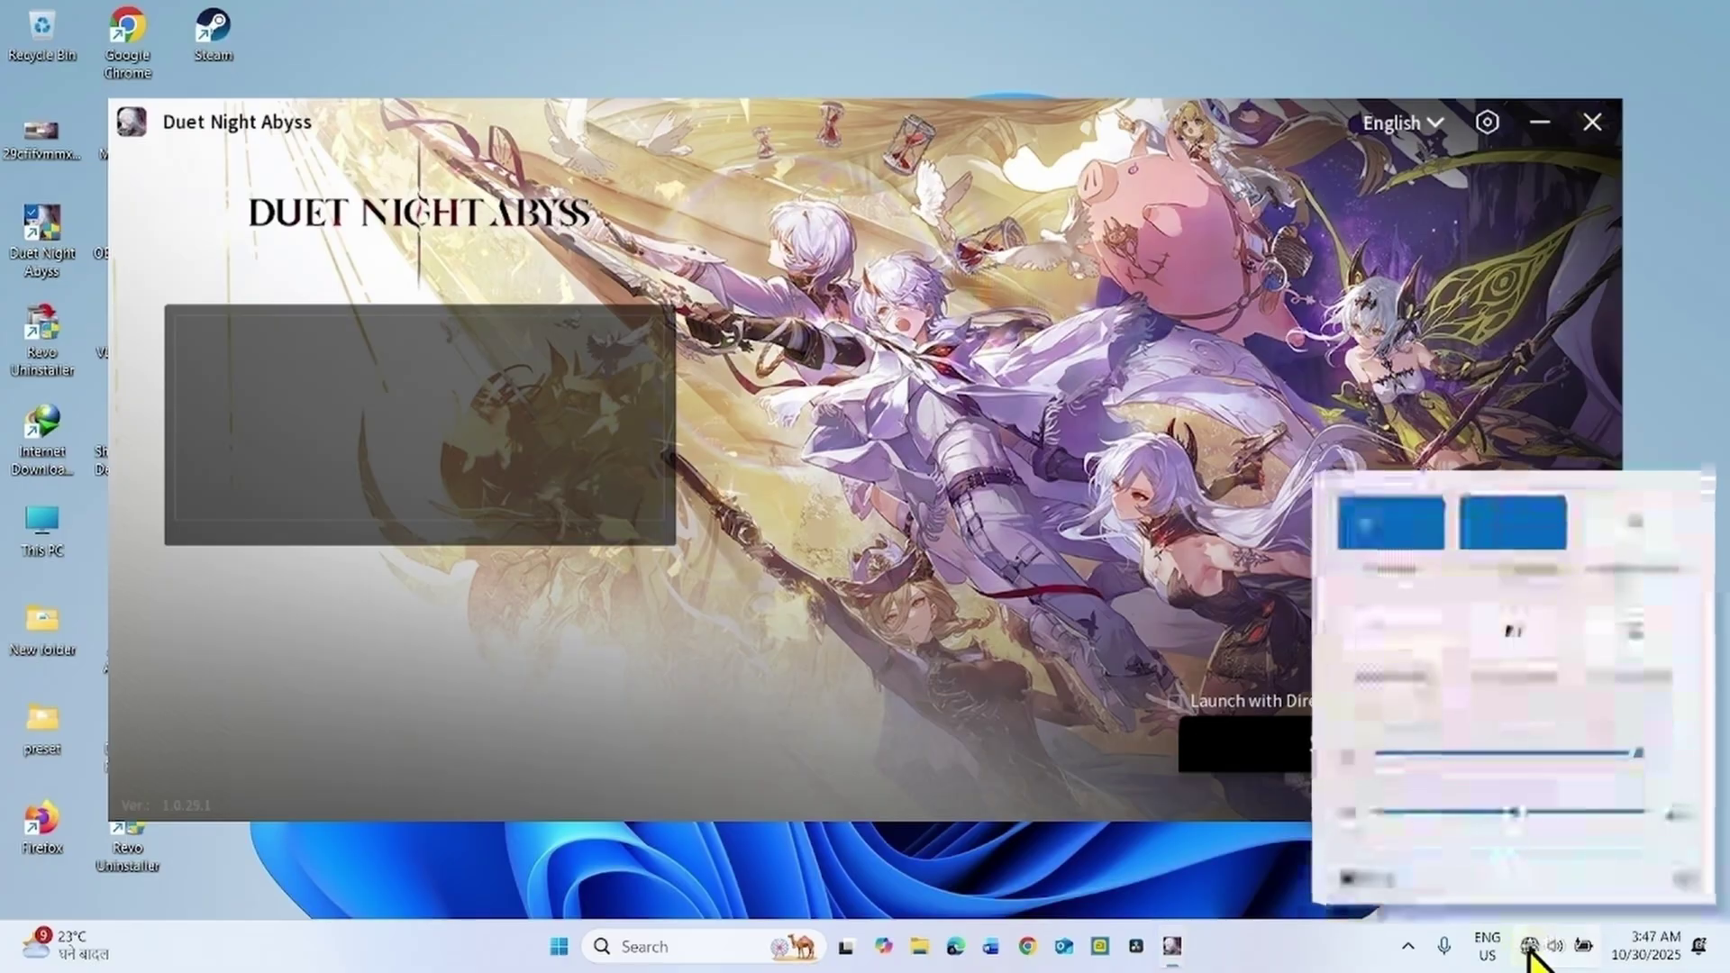
pyautogui.click(1412, 525)
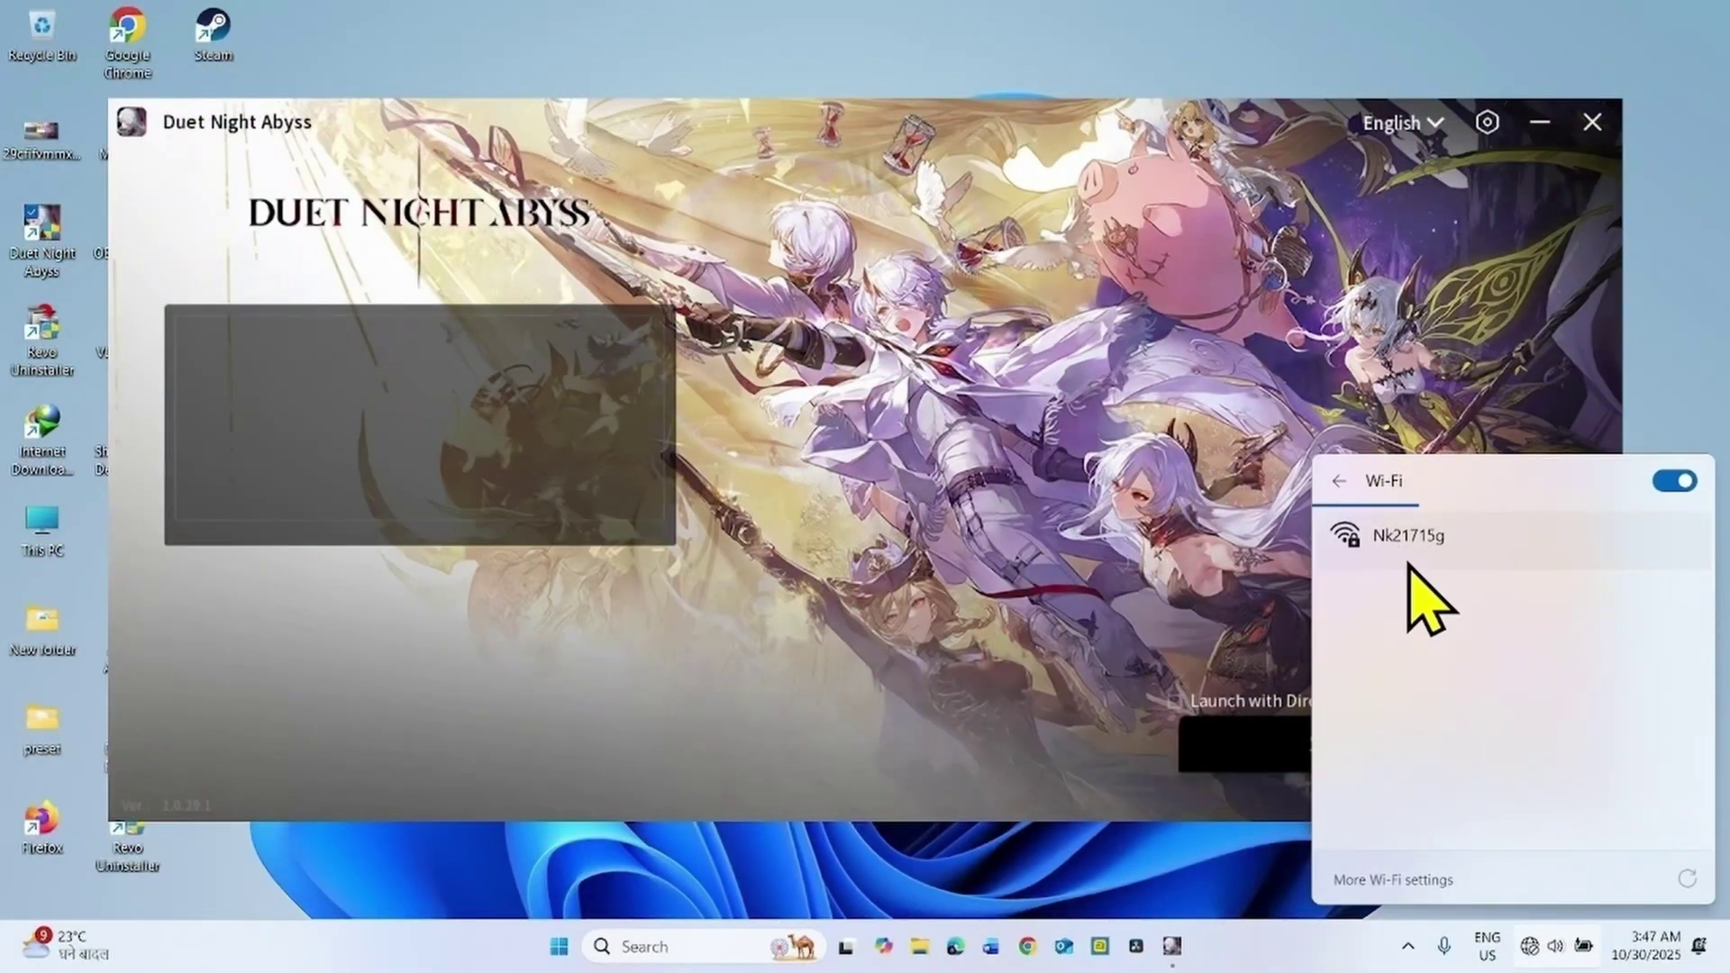
pyautogui.click(1415, 548)
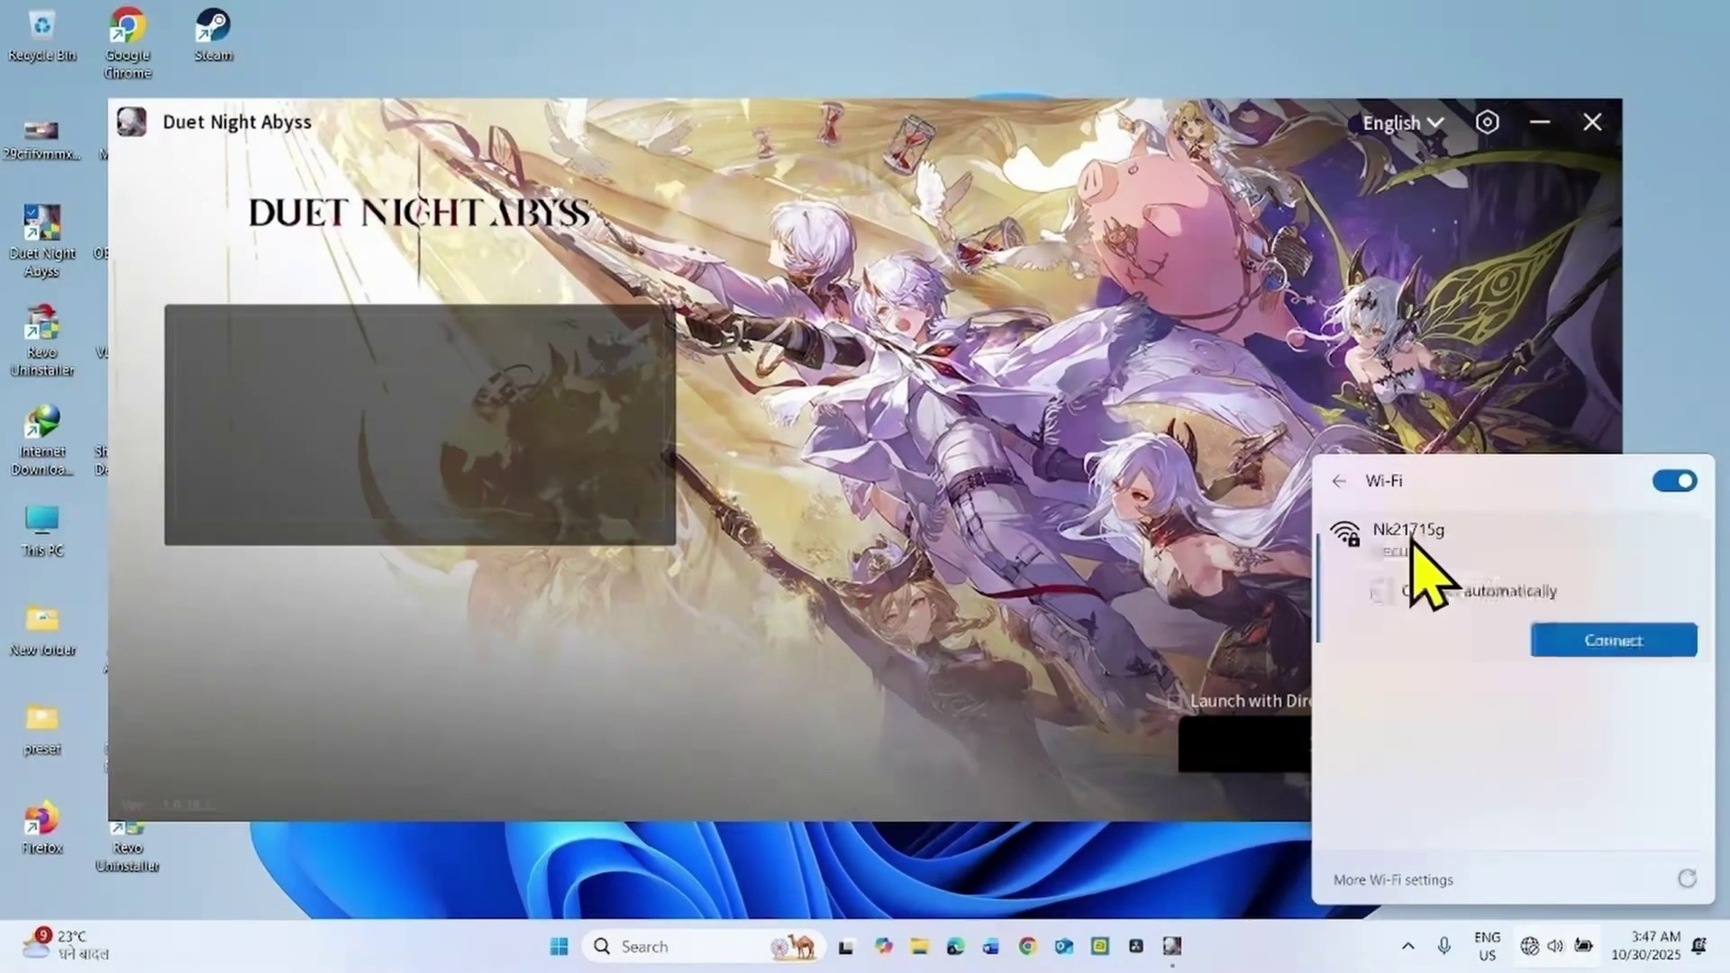
pyautogui.click(1601, 647)
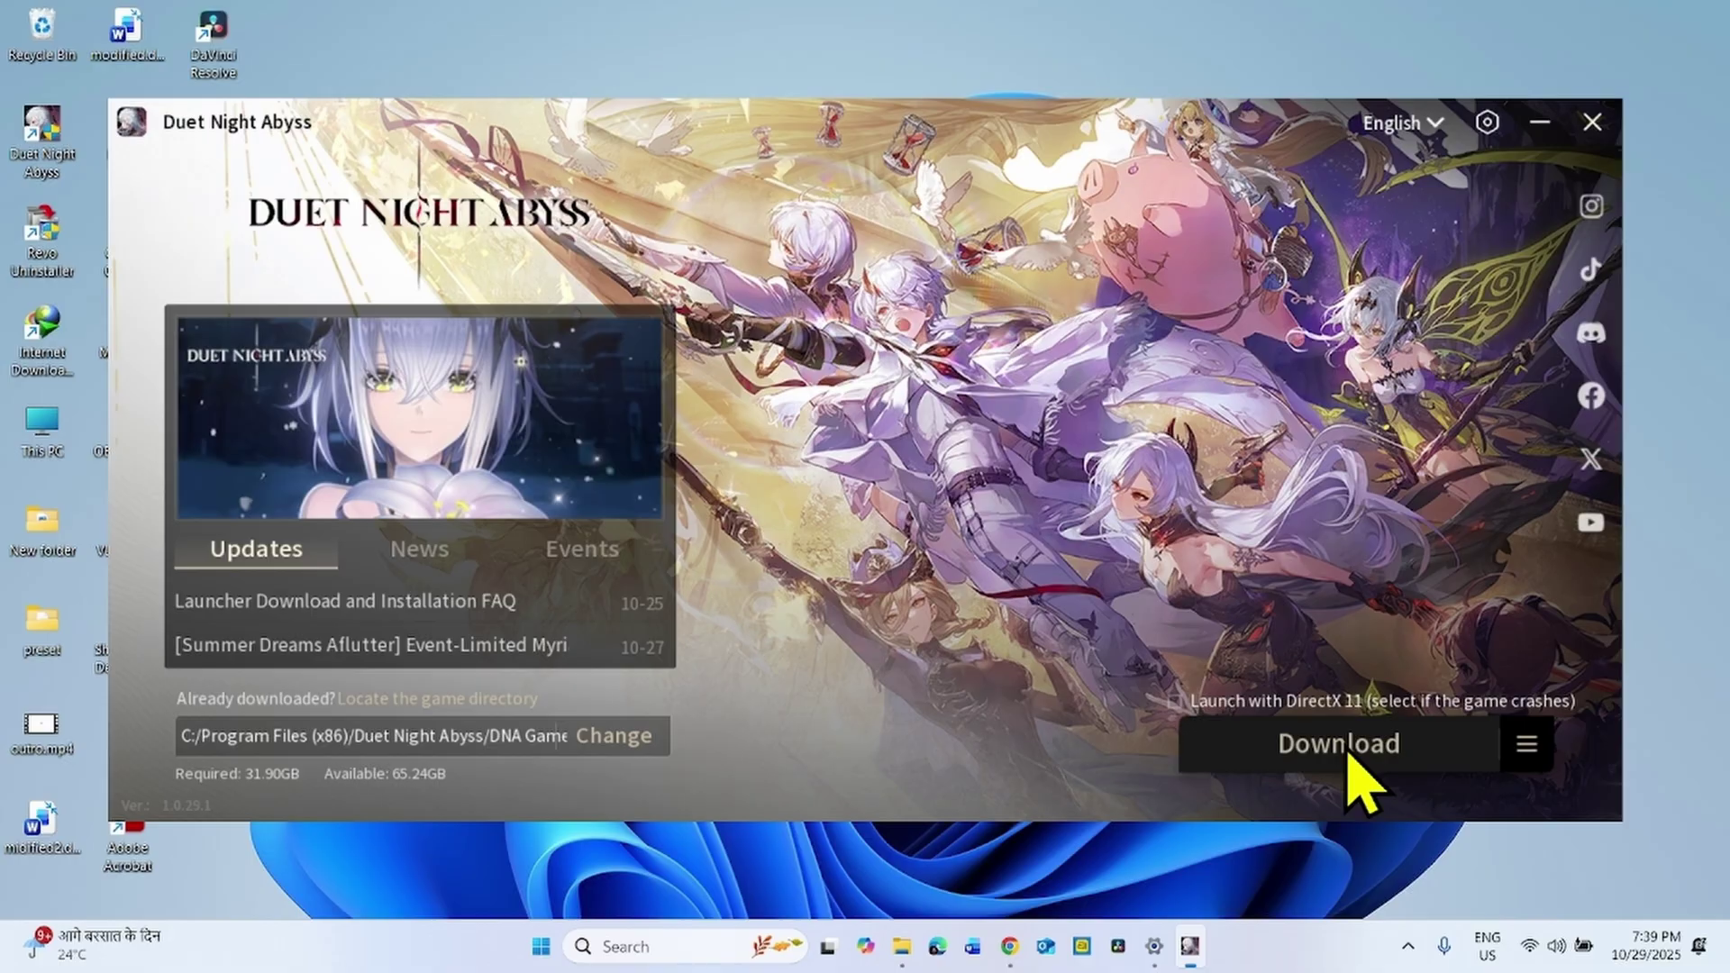
# - Download Duet Night Abyss, start the game, then confirm quitting it
pyautogui.click(1348, 754)
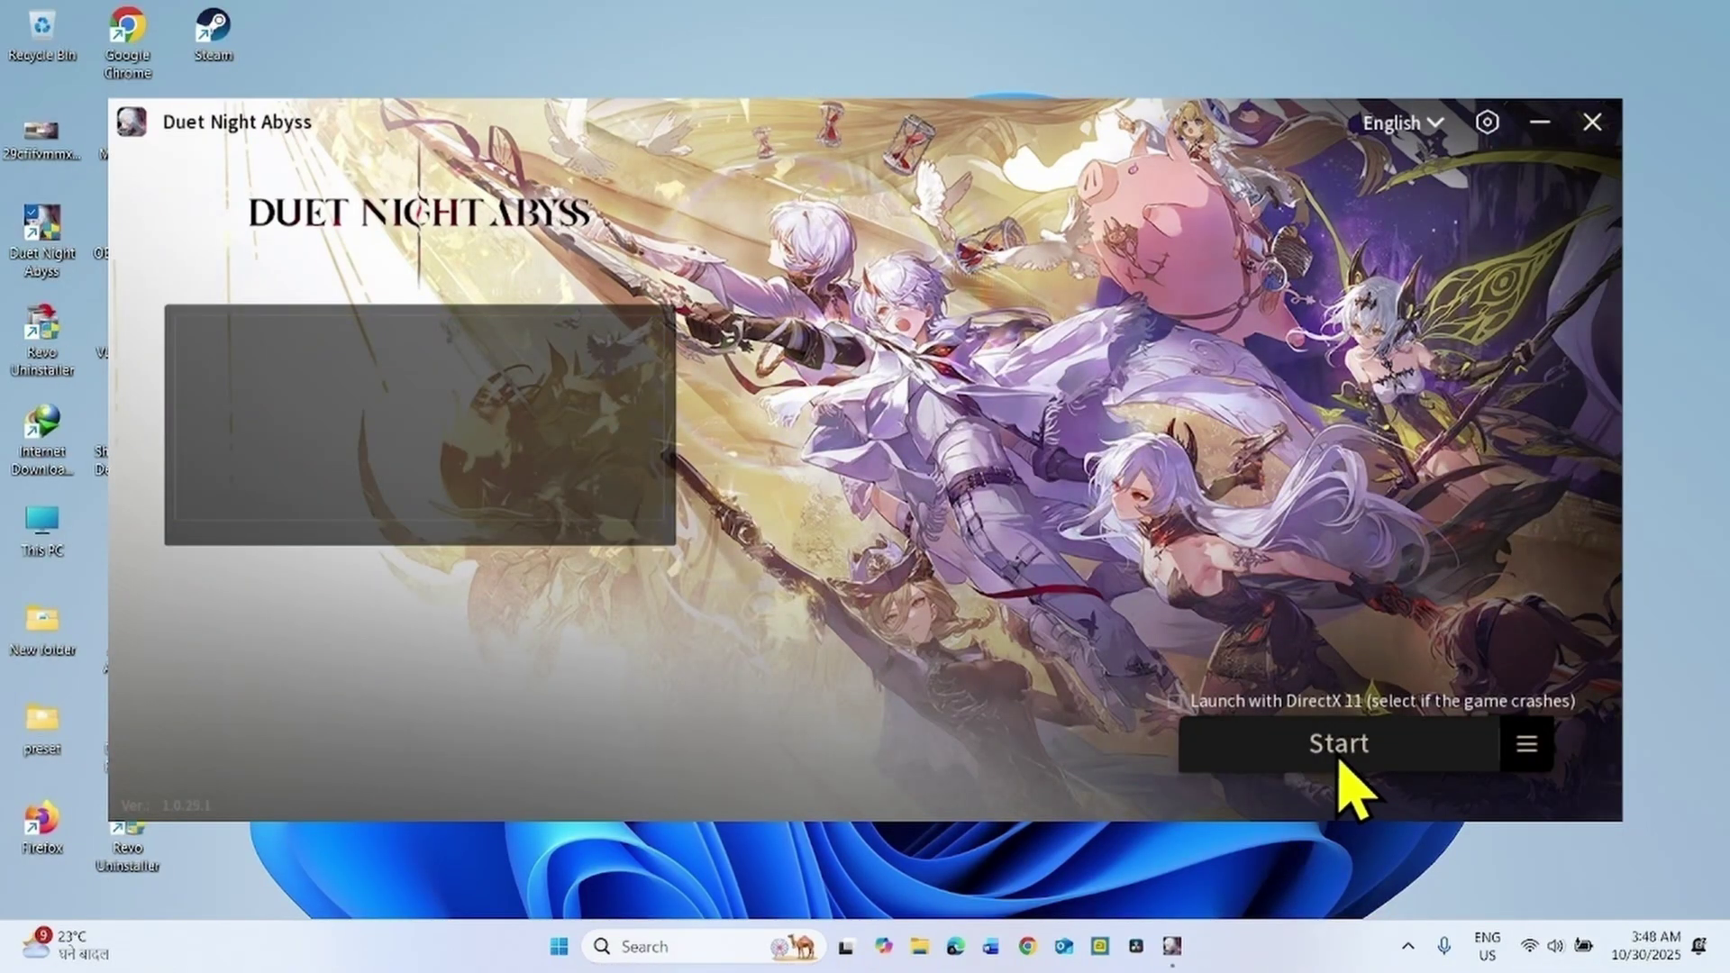
pyautogui.click(1343, 746)
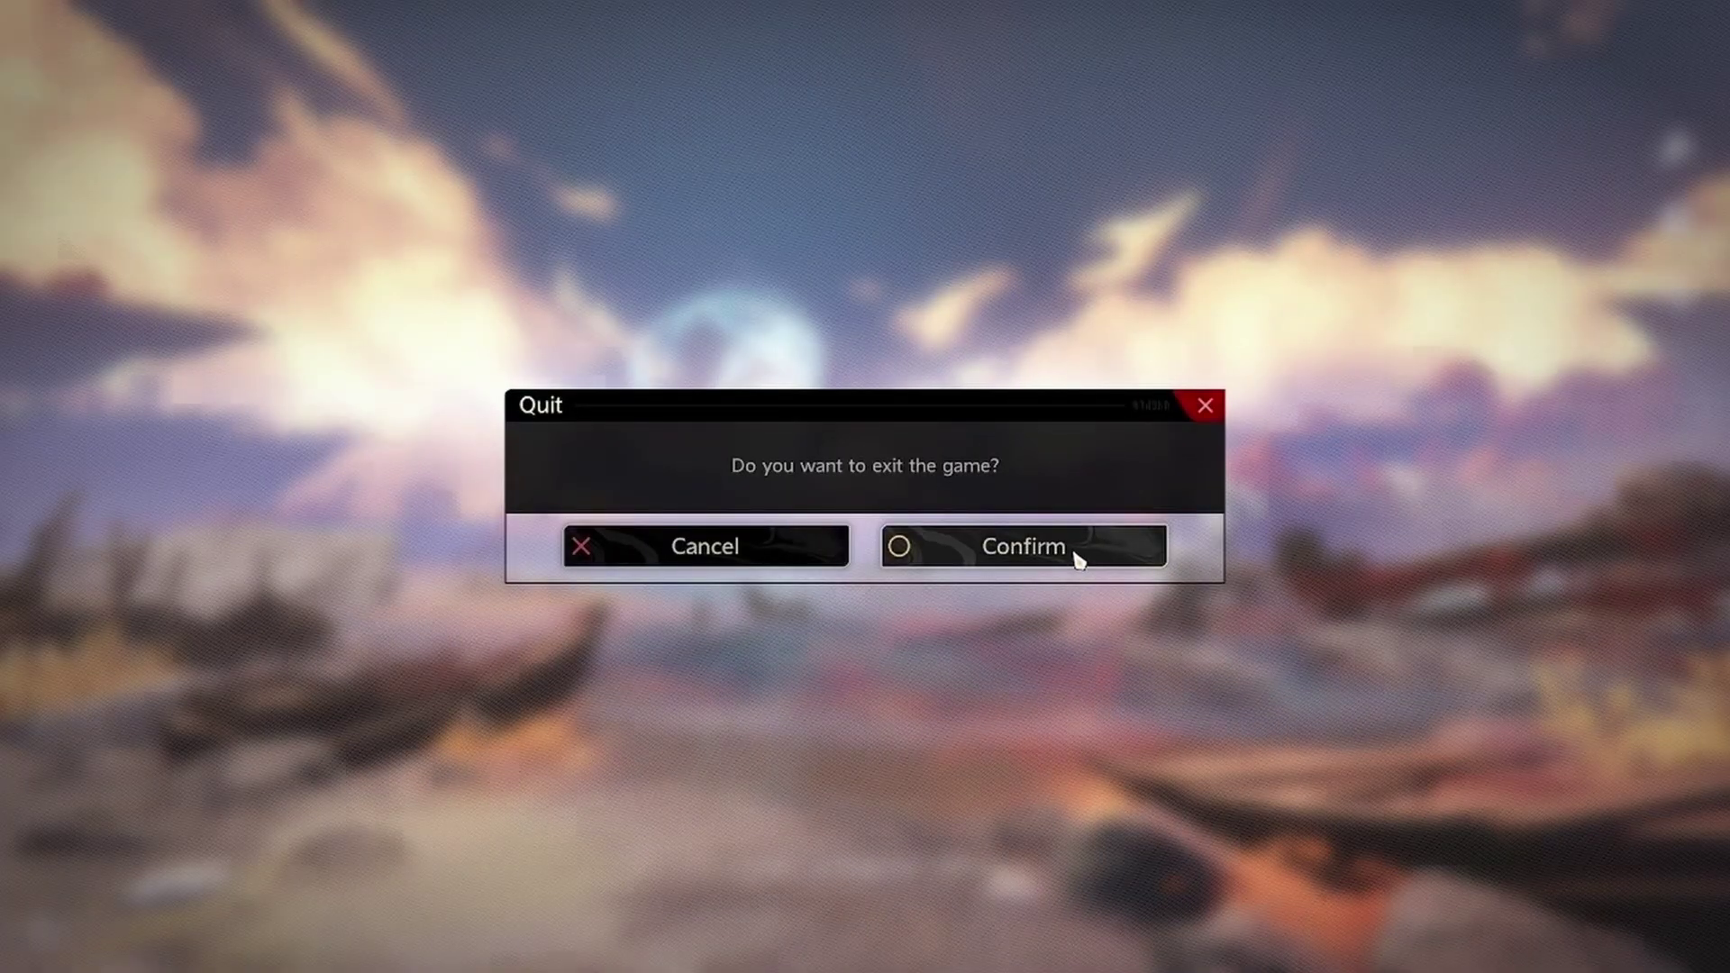
pyautogui.click(1078, 558)
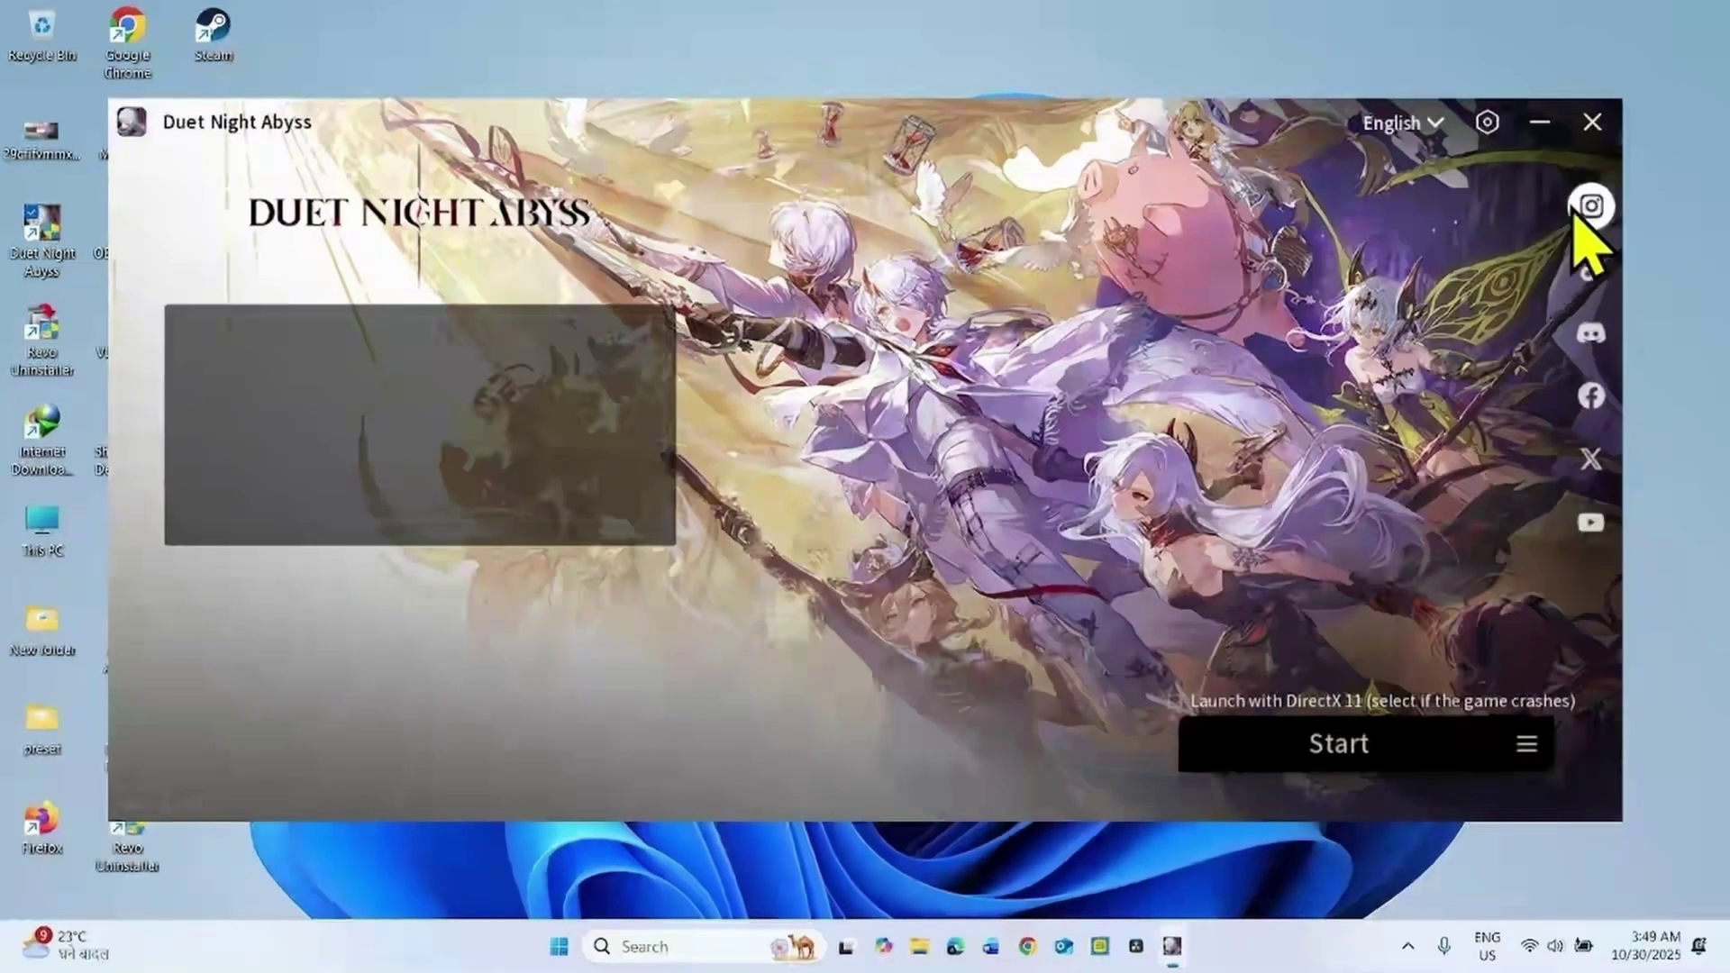
# - Close the Duet Night Abyss launcher, confirming the Close launcher prompt
pyautogui.click(1594, 122)
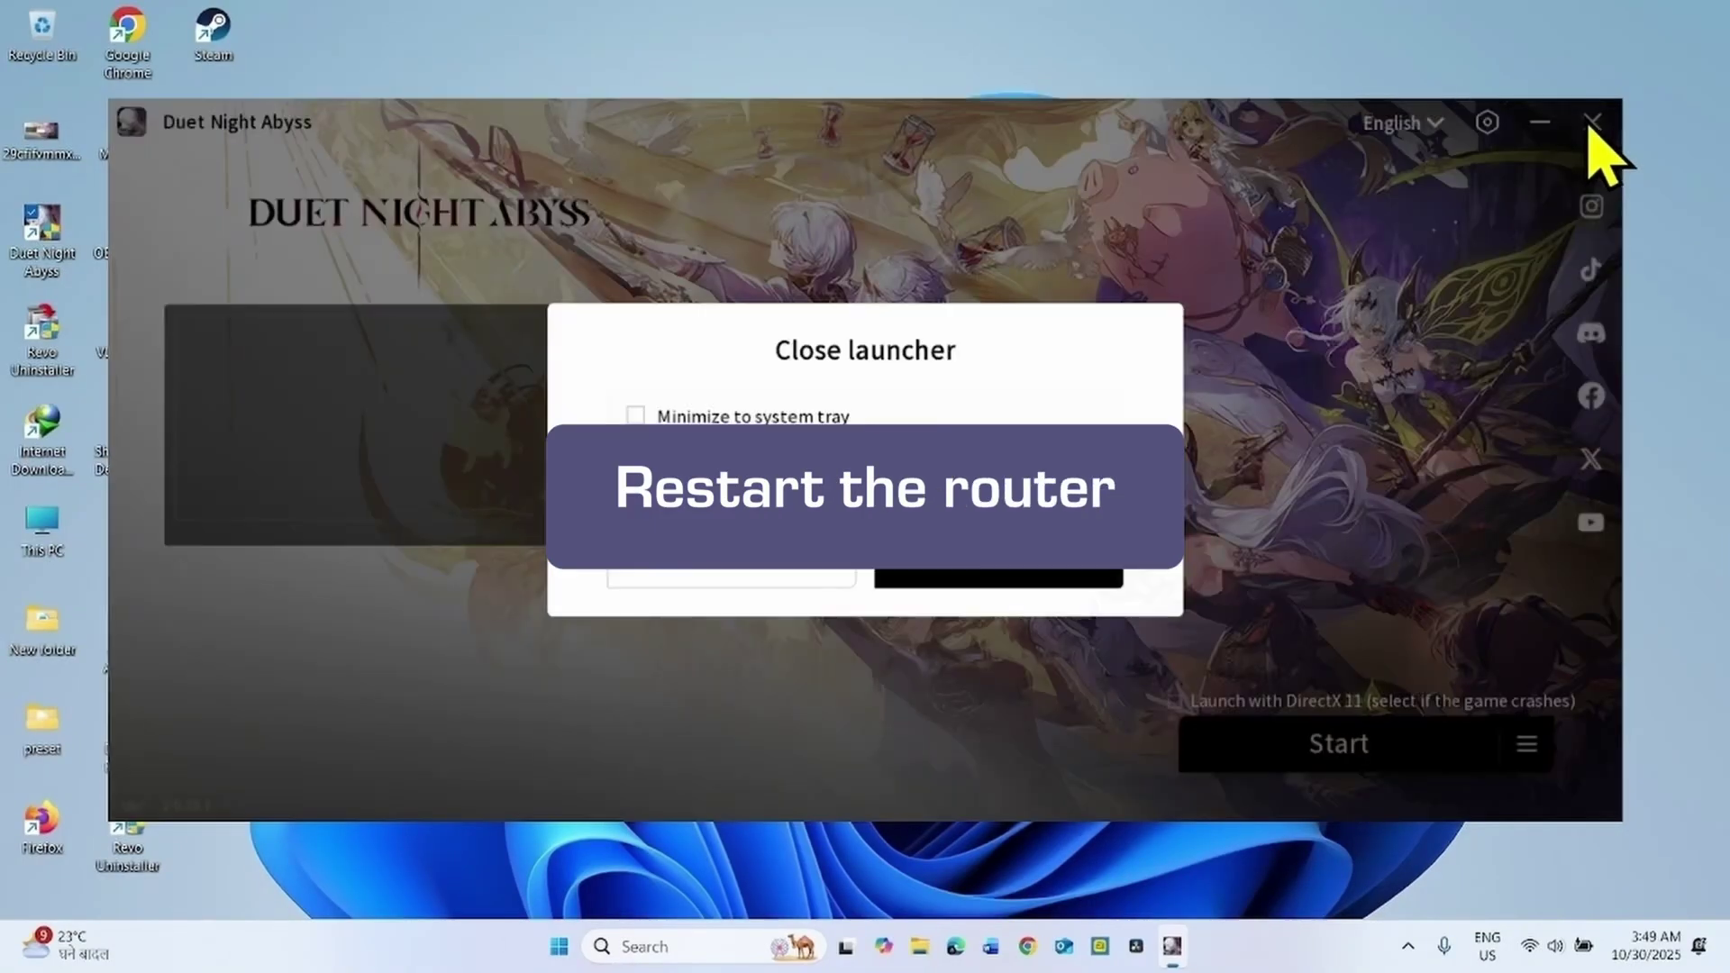
pyautogui.click(966, 580)
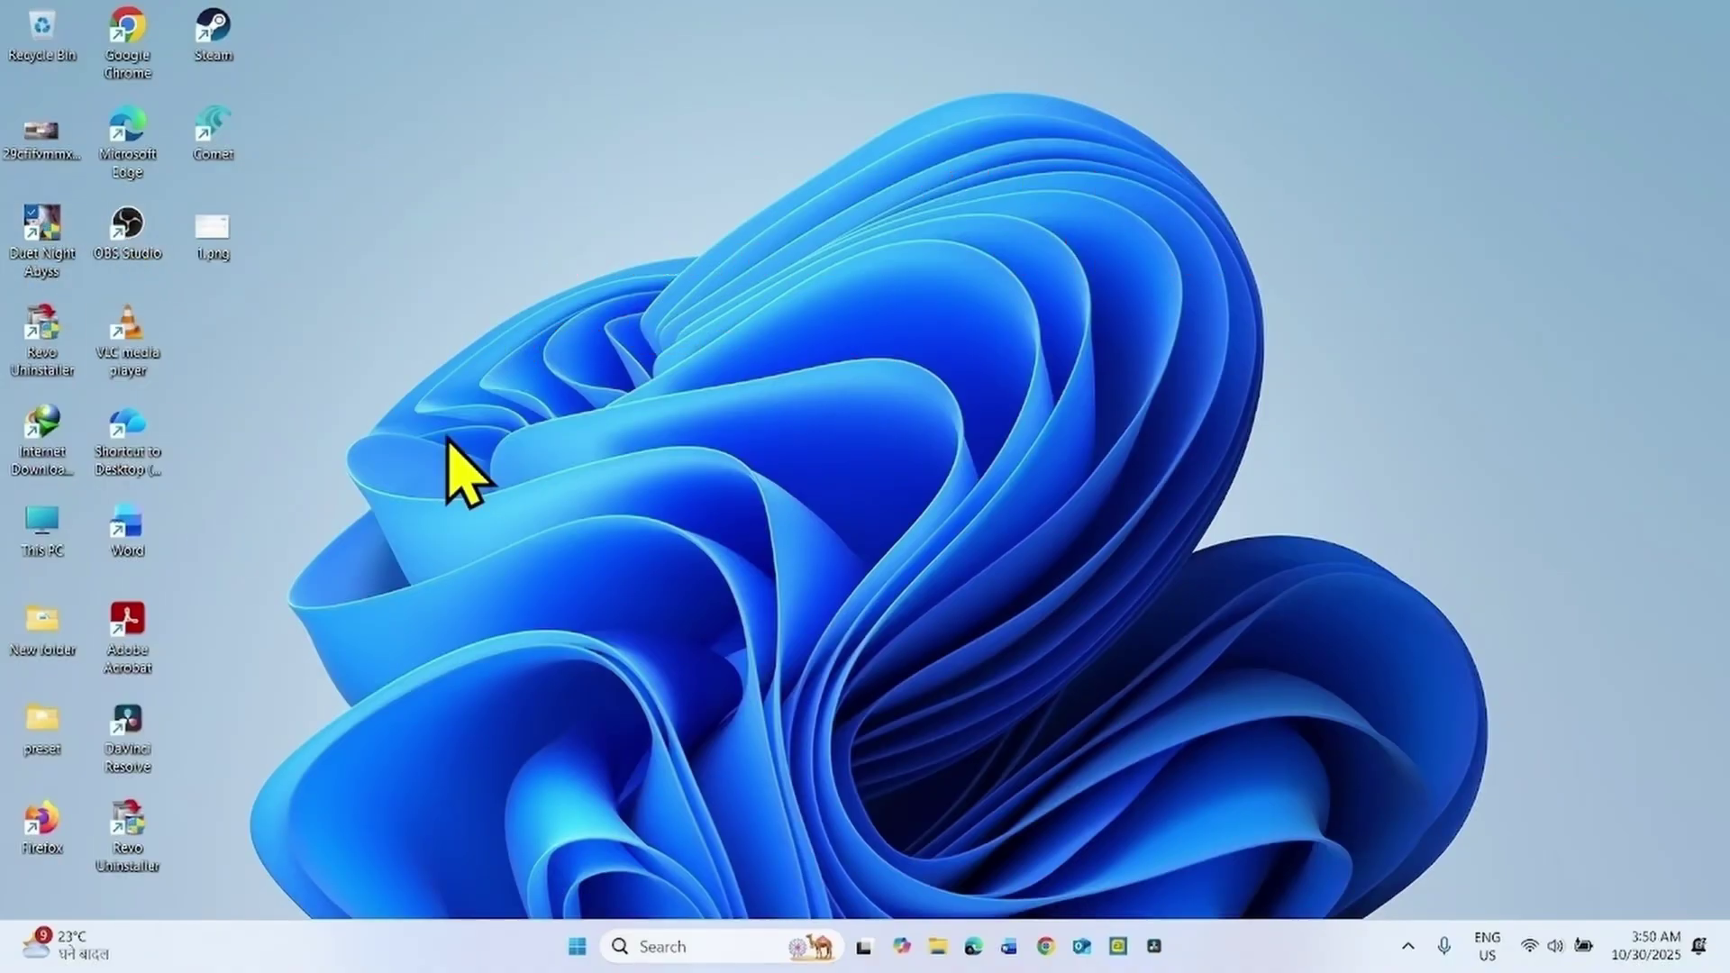
# - Relaunch Duet Night Abyss, then close it with Don't remind me again ticked
pyautogui.doubleClick(48, 230)
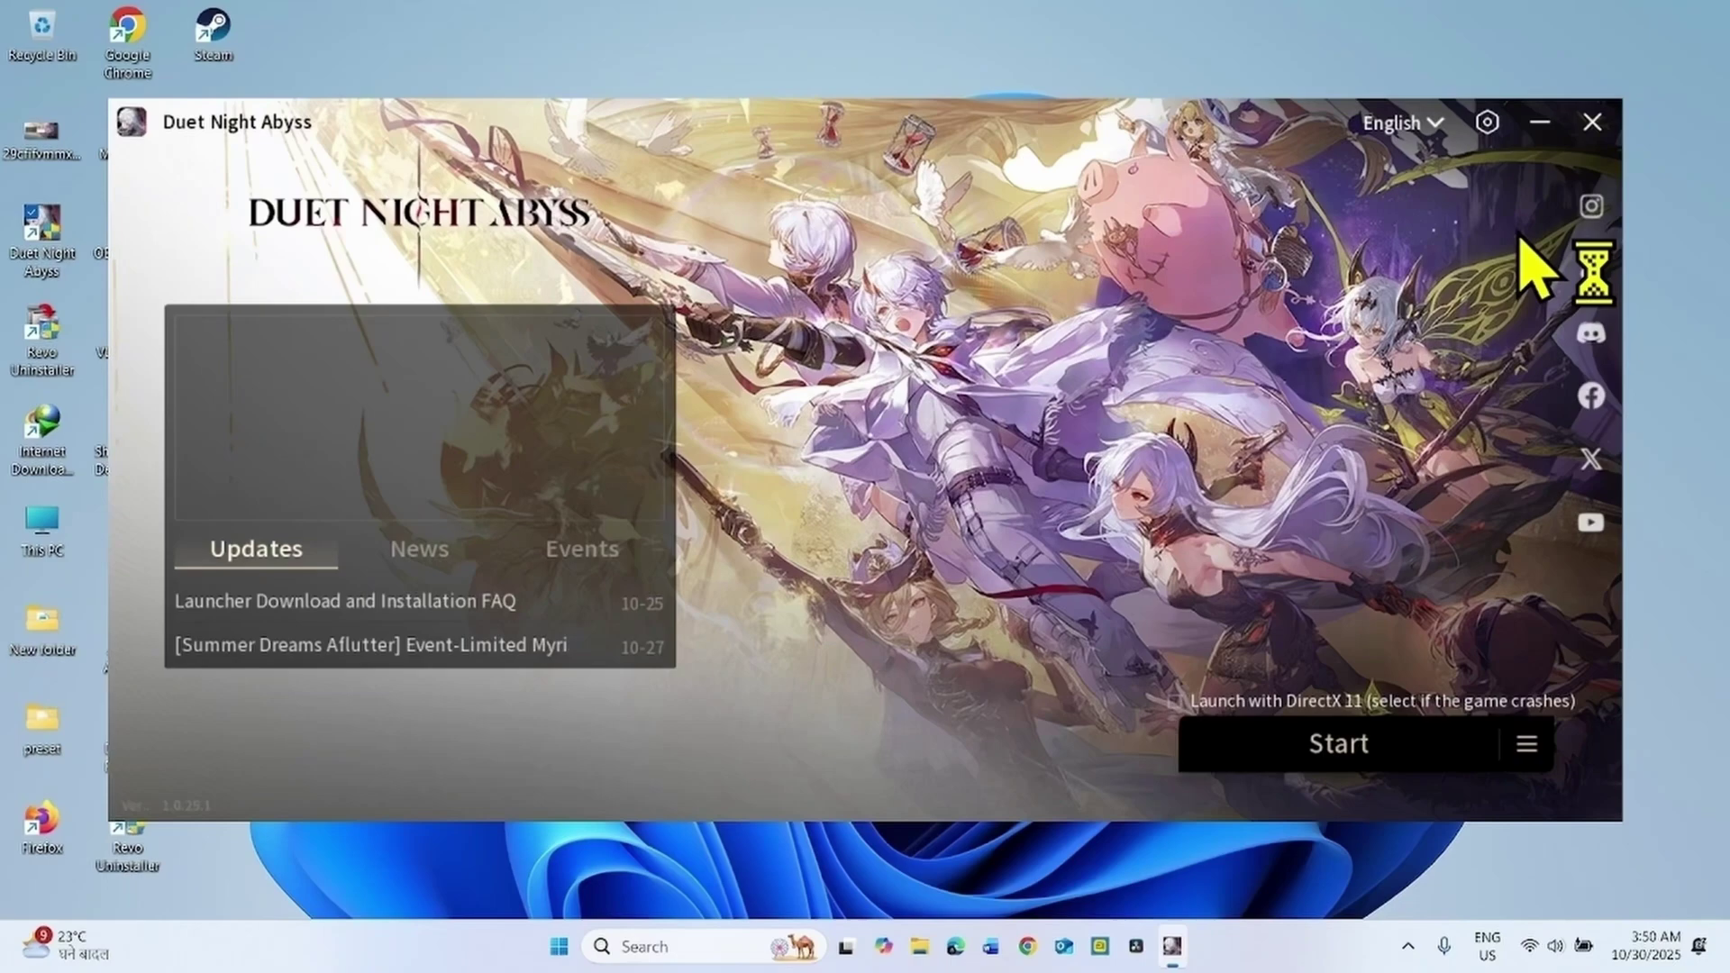
pyautogui.click(1593, 122)
pyautogui.click(910, 499)
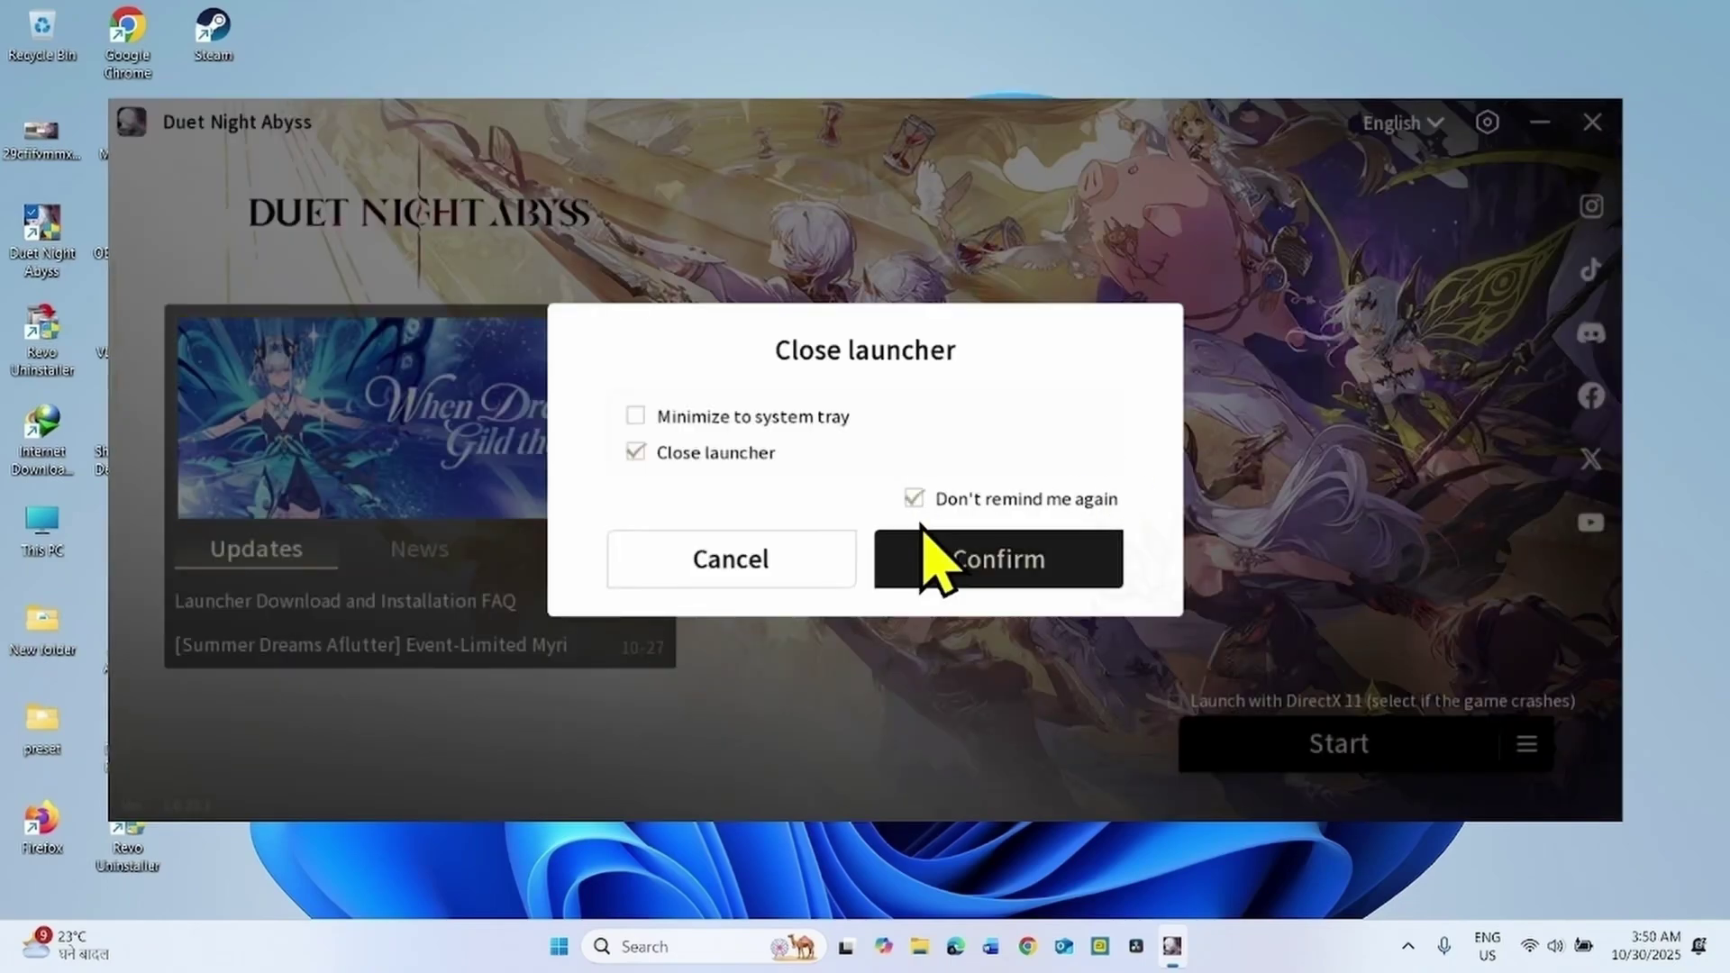
pyautogui.click(955, 579)
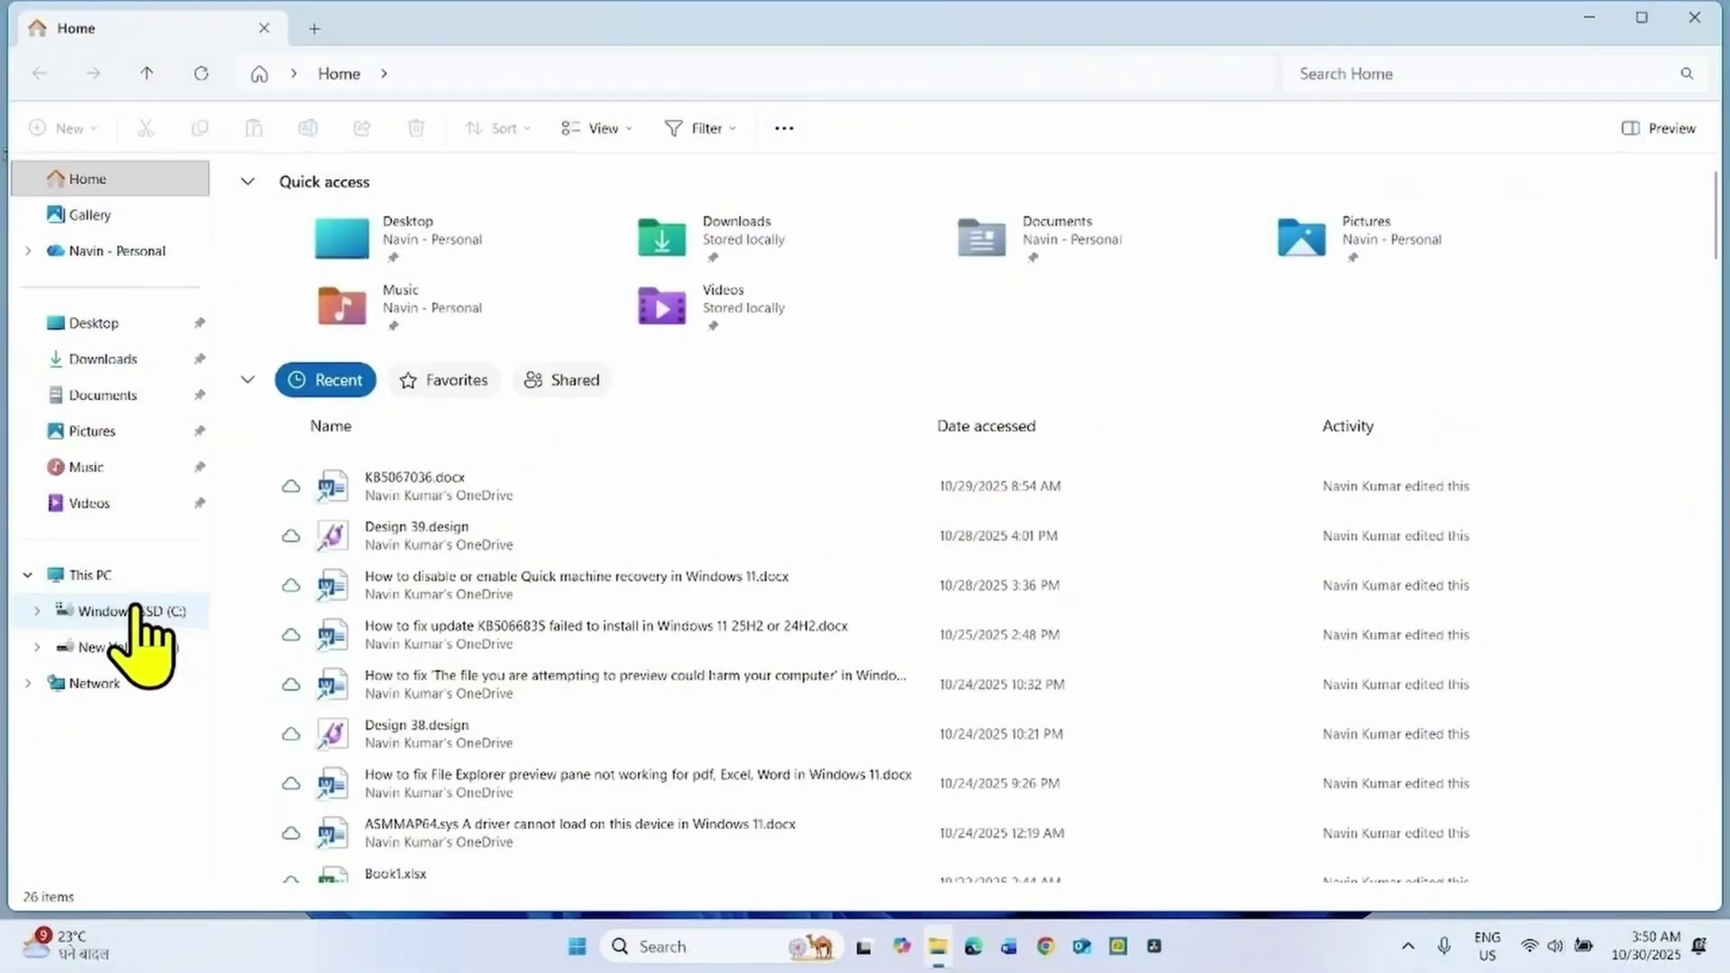
# - Browse to C:\Program Files (x86)\Duet Night Abyss and select EMLauncher.exe
pyautogui.click(136, 612)
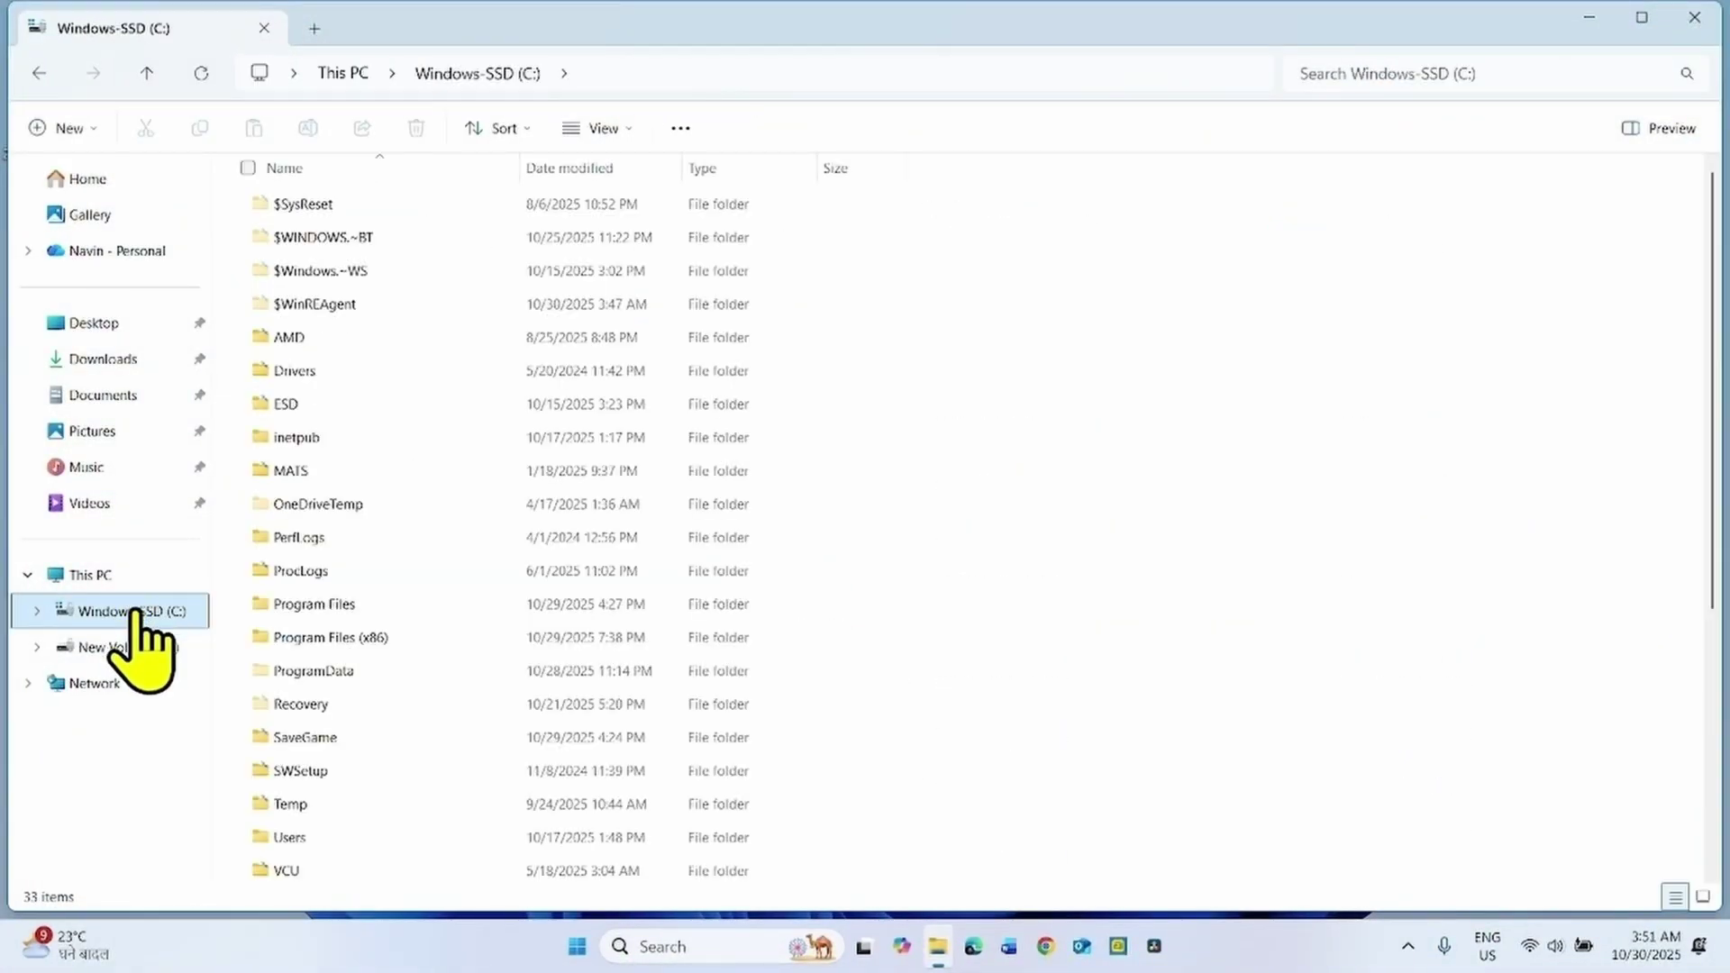
pyautogui.doubleClick(337, 646)
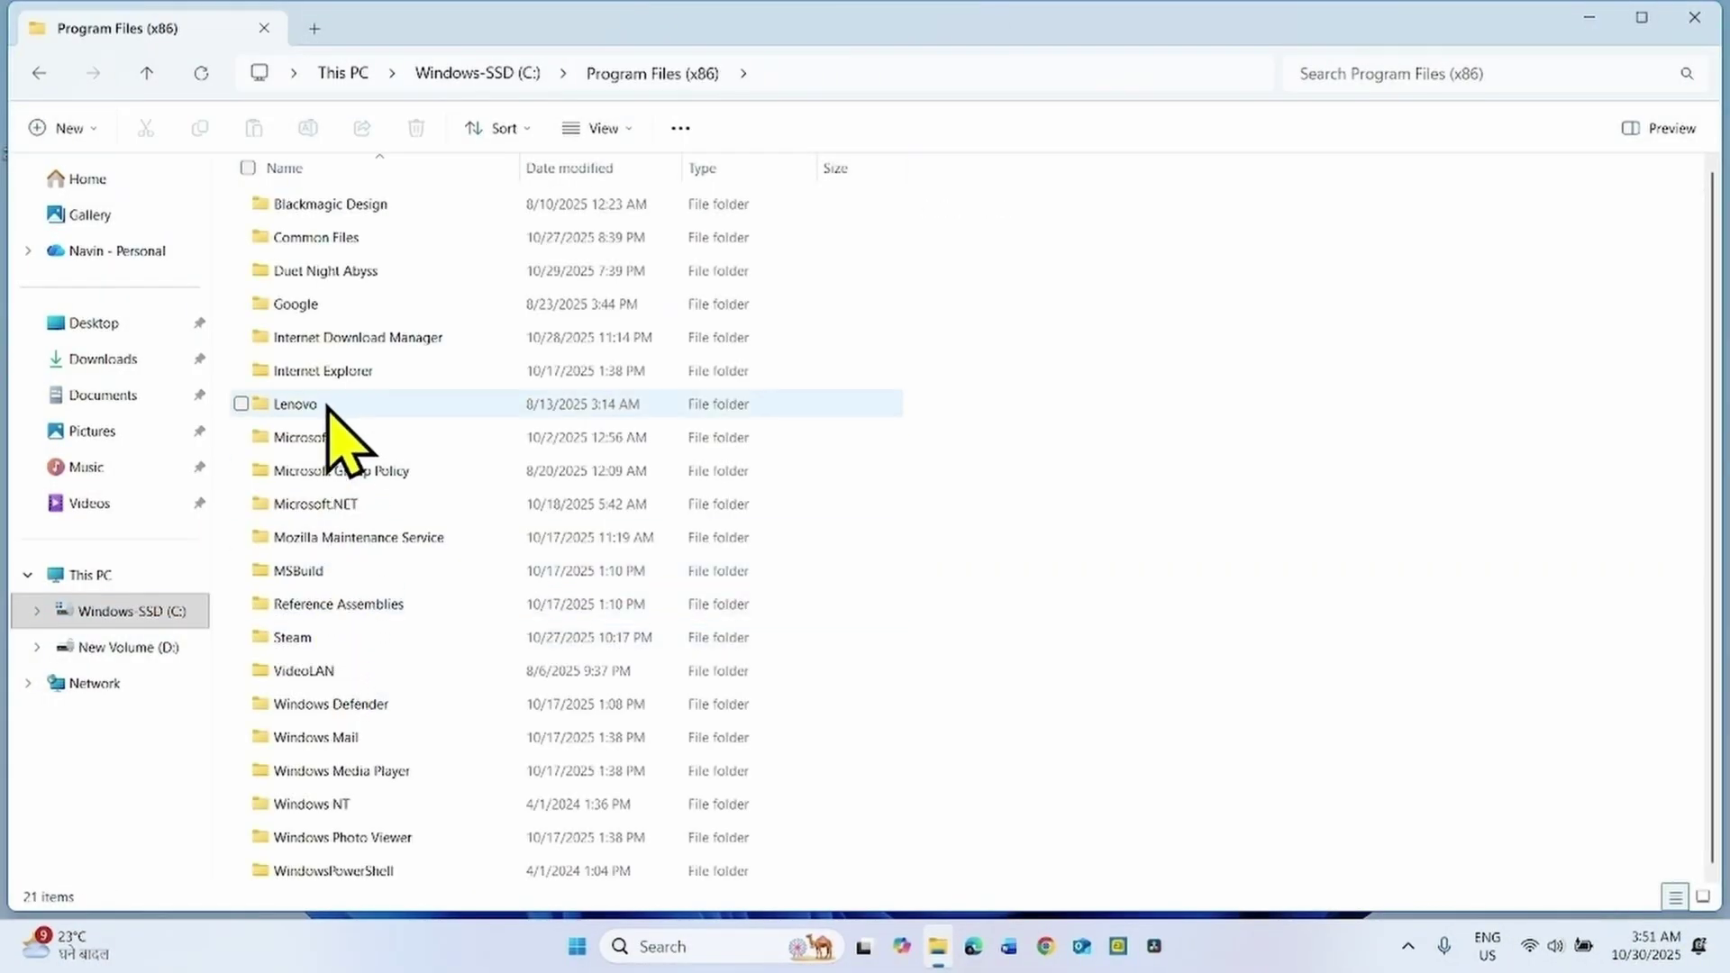
pyautogui.doubleClick(378, 278)
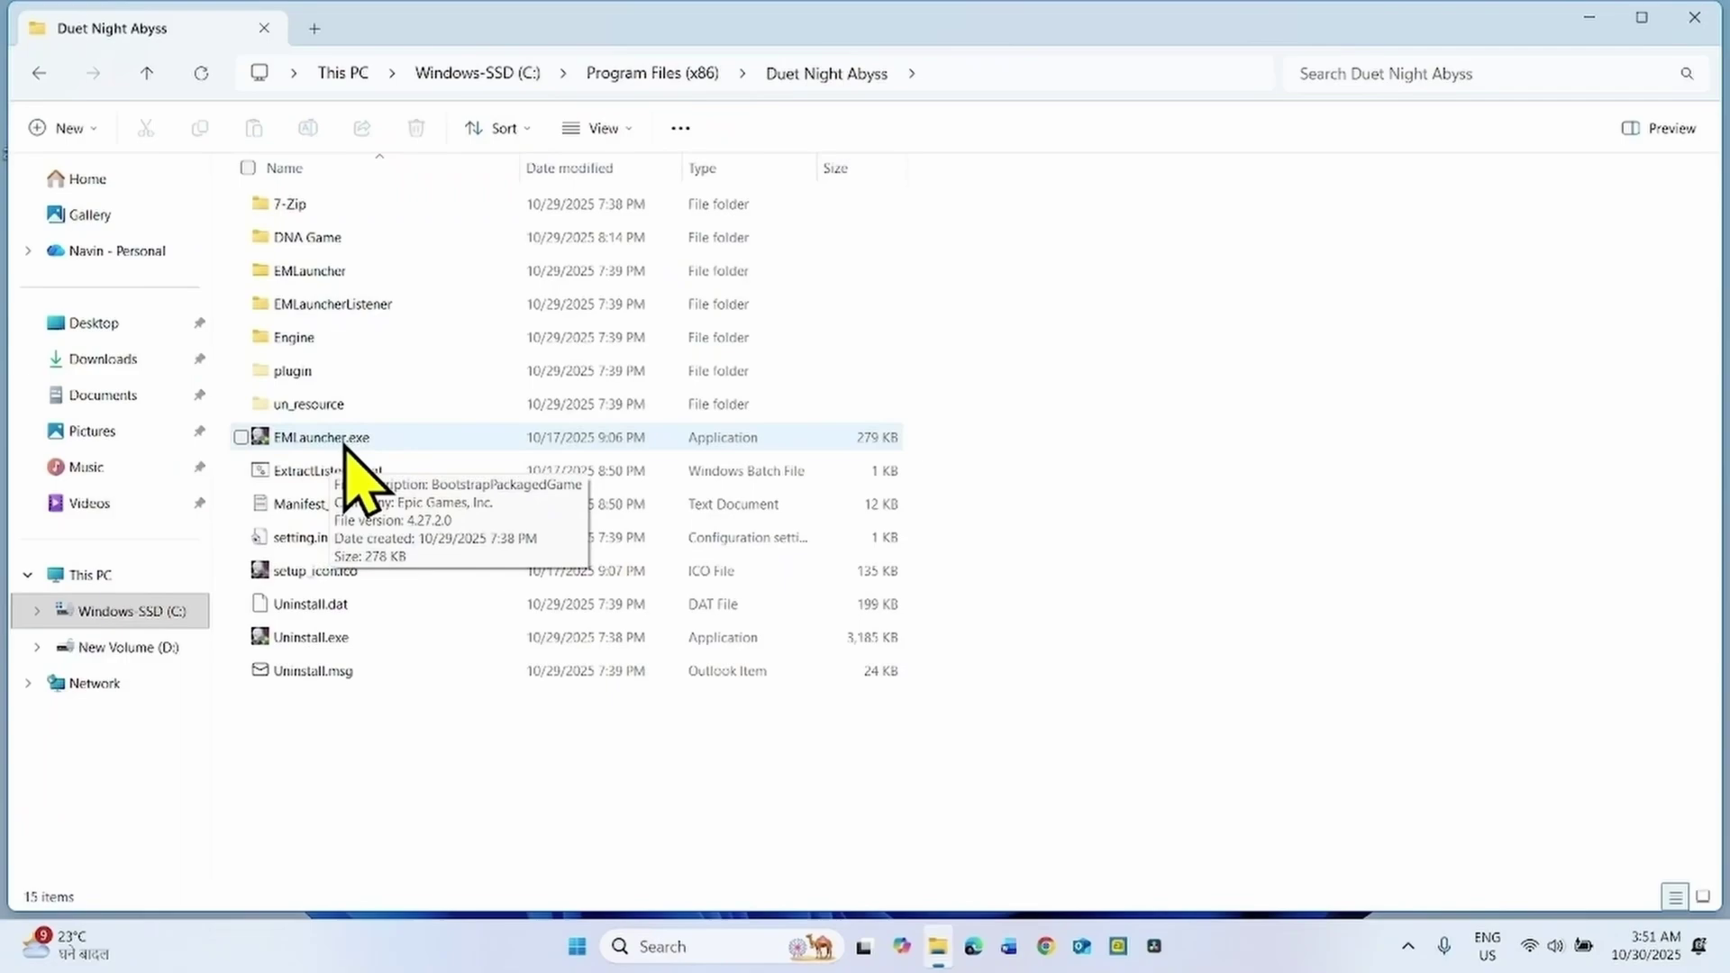
pyautogui.click(346, 447)
# - Run EMLauncher.exe as administrator, then close the launcher and File Explorer
pyautogui.rightClick(346, 447)
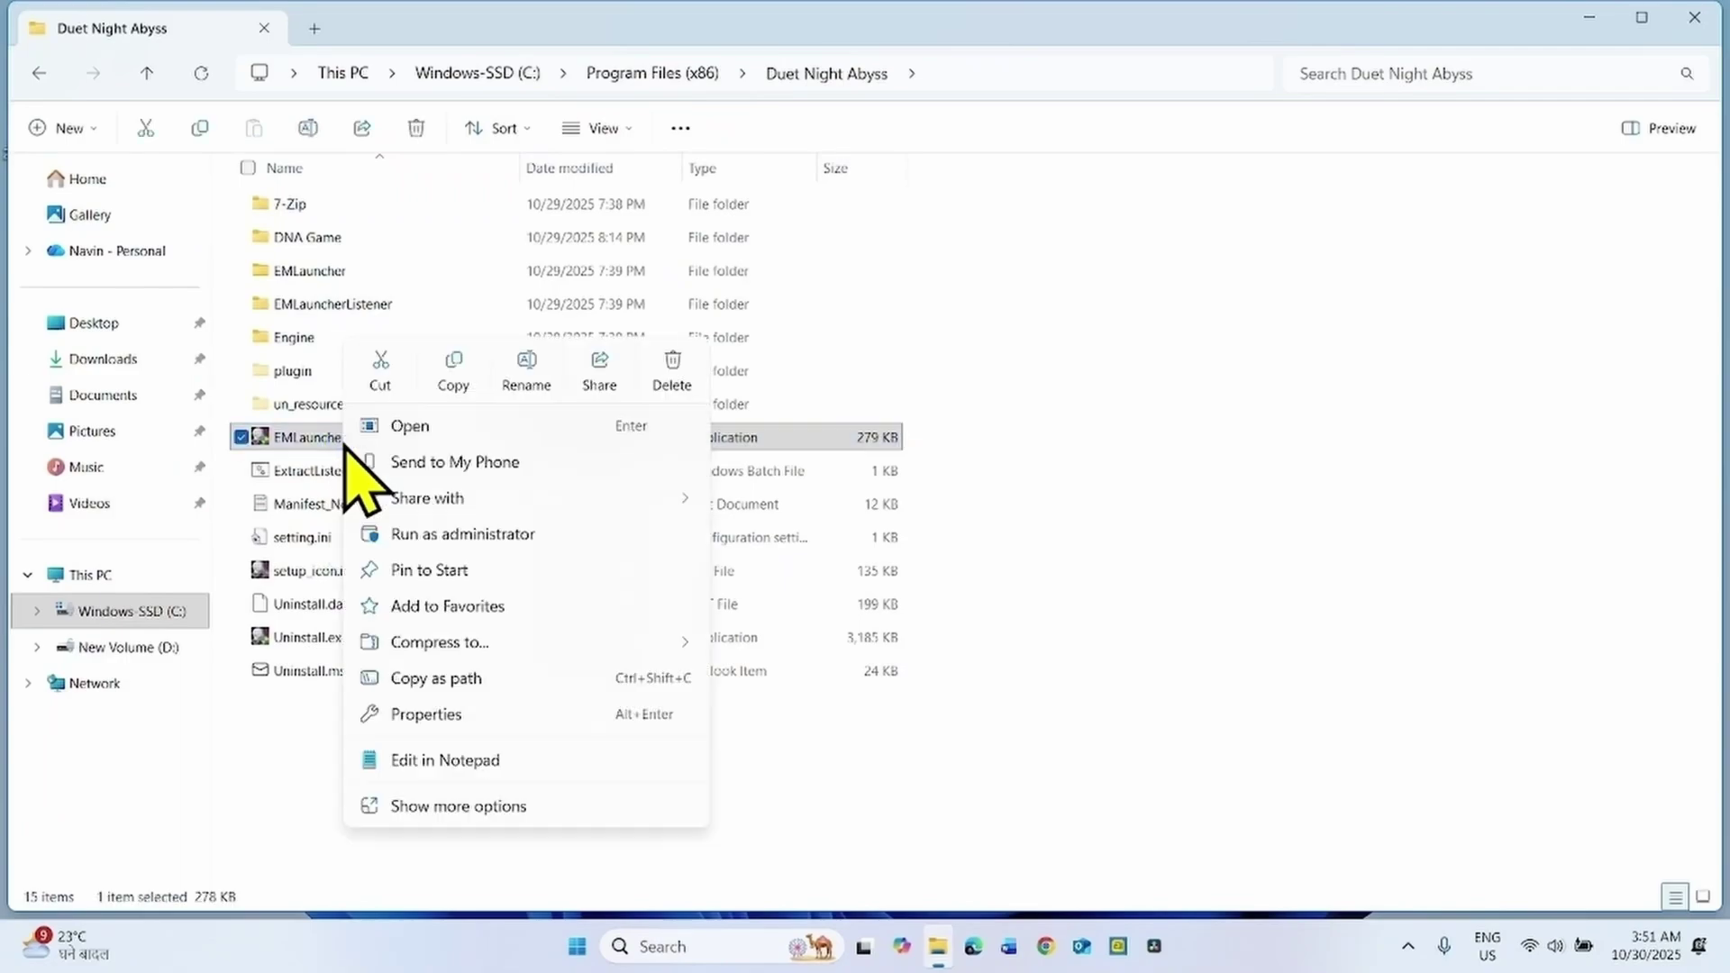
pyautogui.click(450, 541)
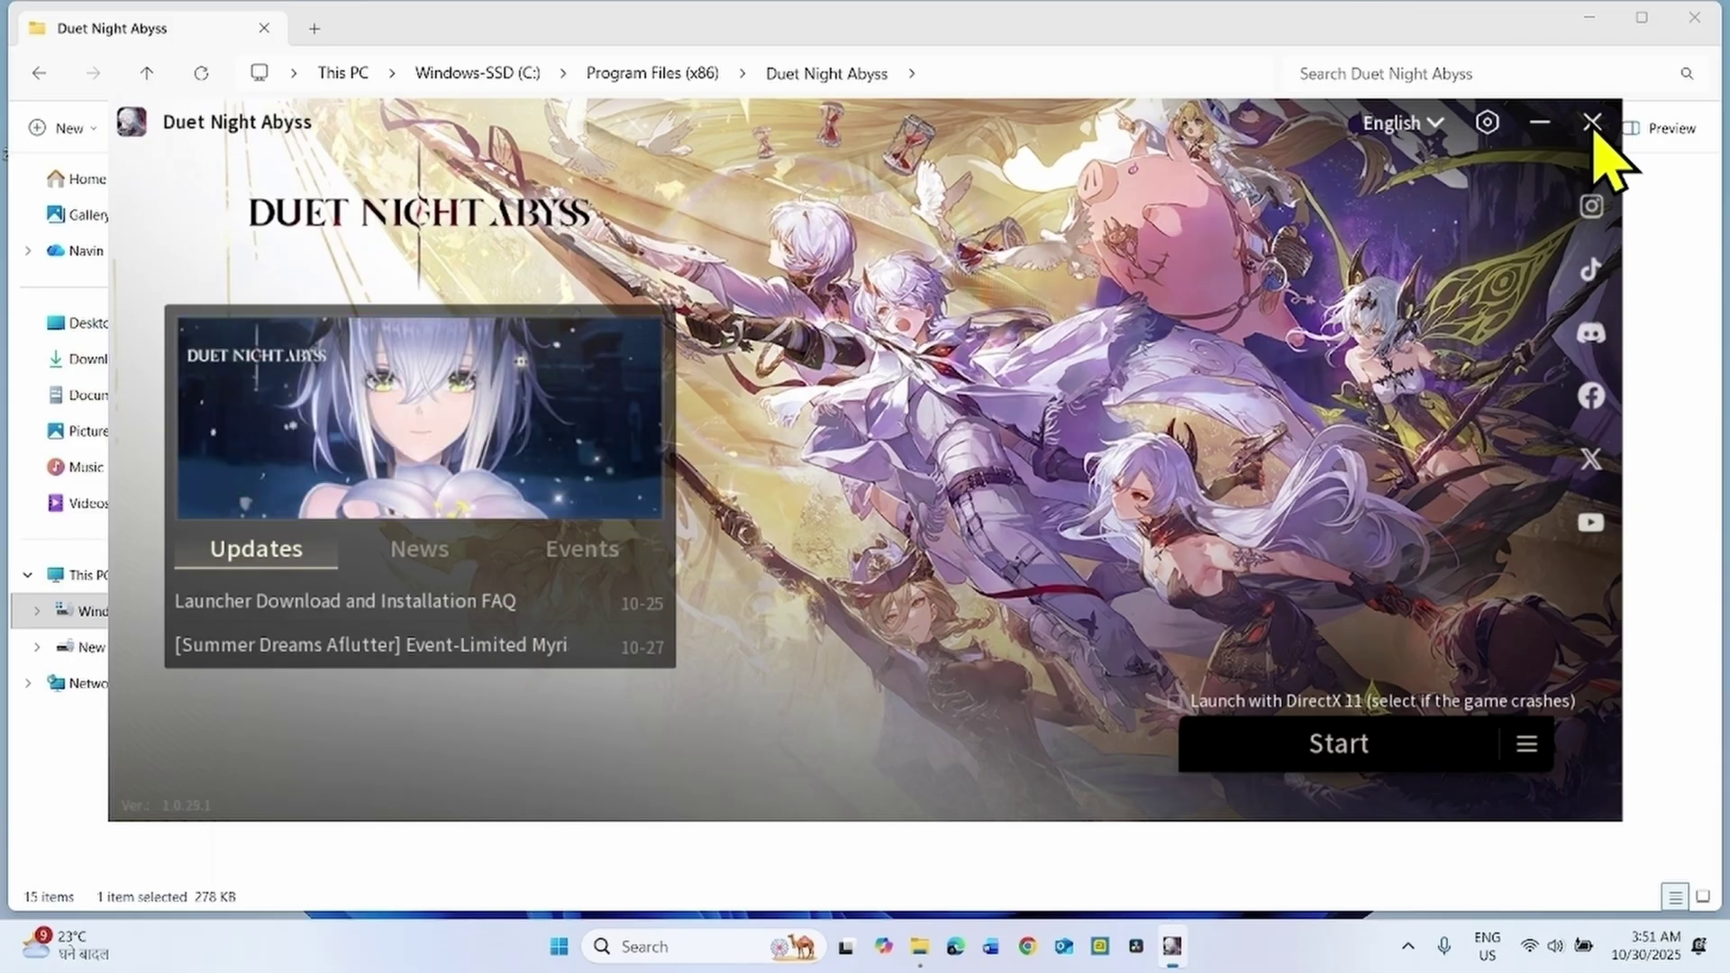
pyautogui.click(1593, 122)
pyautogui.click(1695, 18)
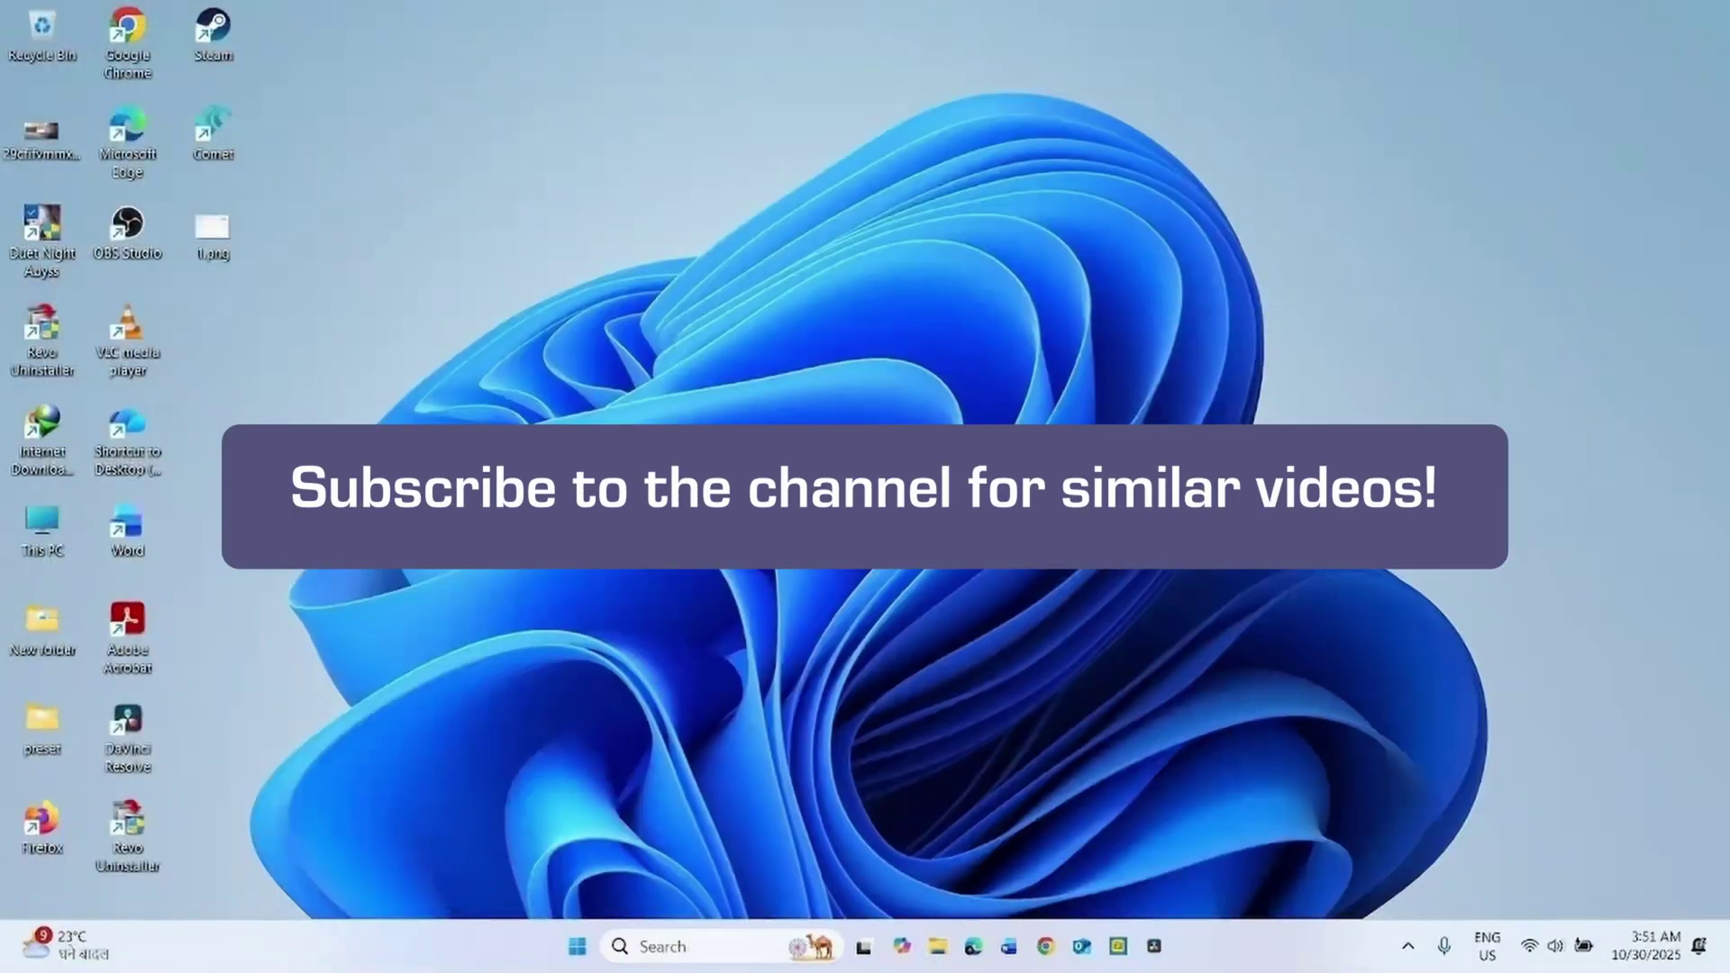